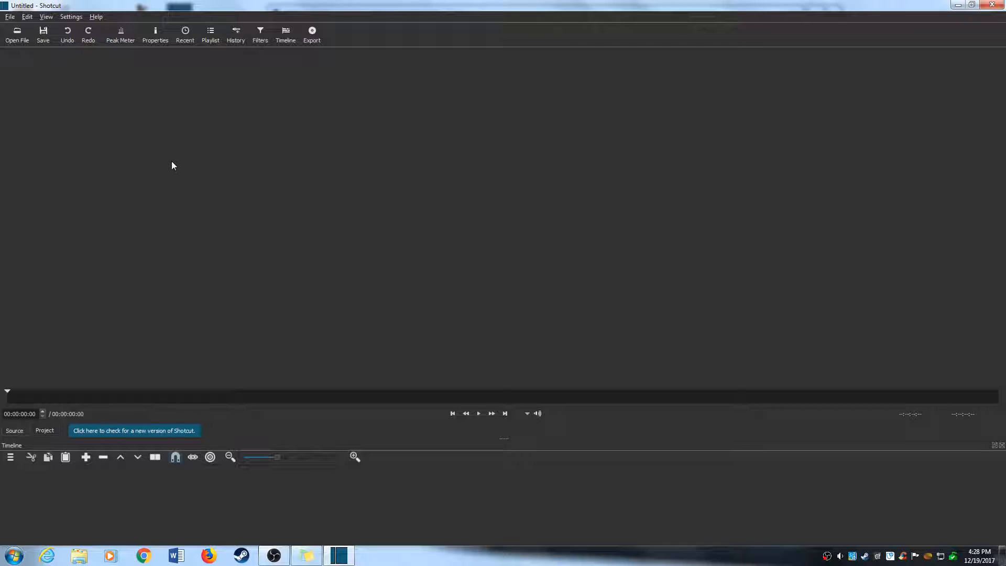
- Open the video 004 from the 2017-11-28 folder and place it on the timeline as the first video track
click(18, 35)
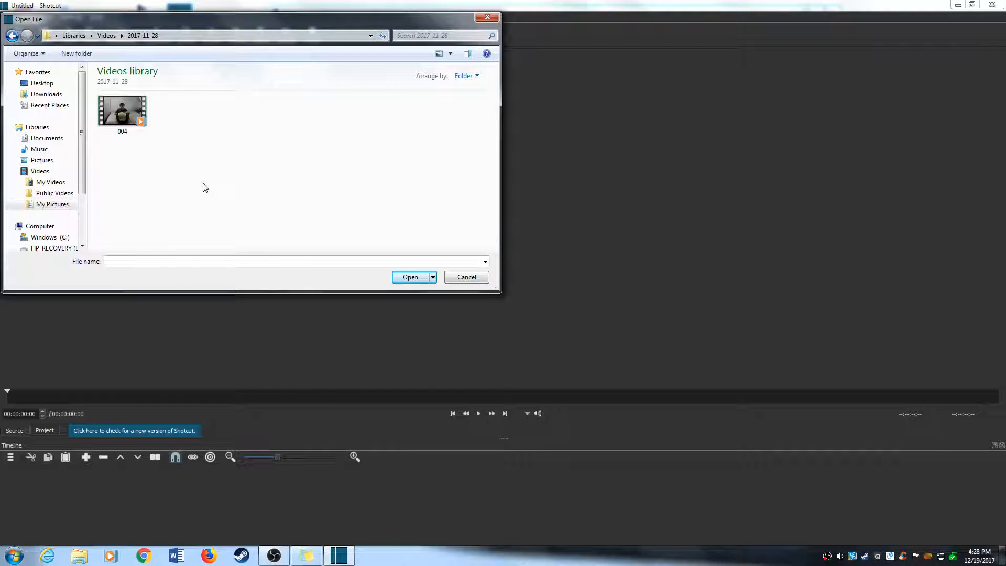
click(127, 114)
double_click(126, 114)
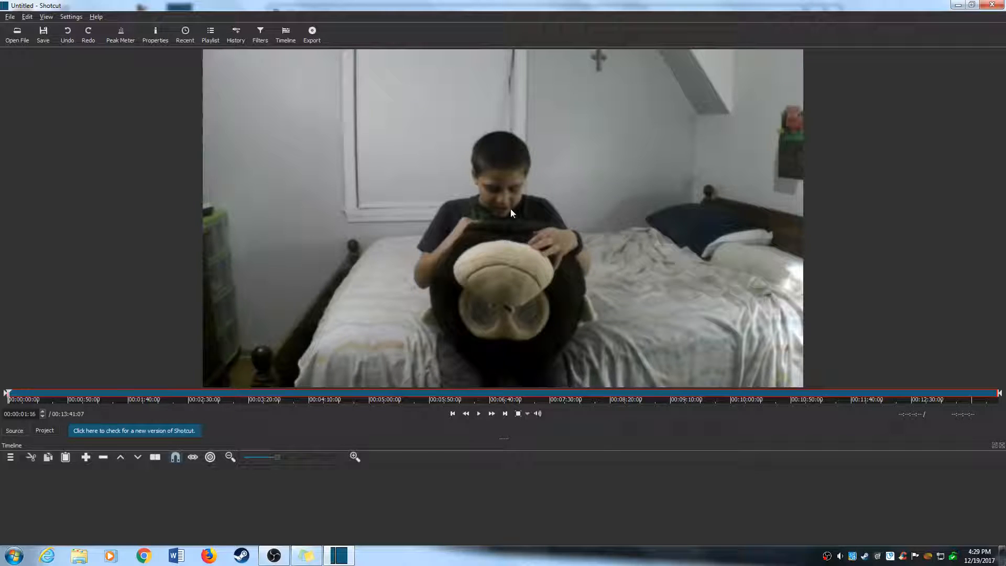
drag(492, 220, 407, 497)
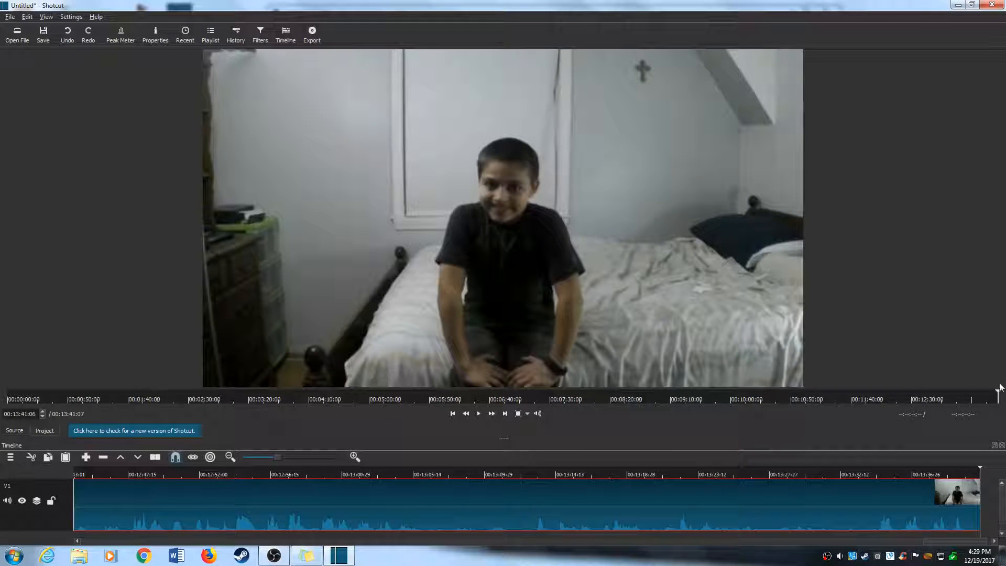
- Scrub and play the clip from its start through about the first 49 seconds to look for a cut point
drag(999, 393, 8, 394)
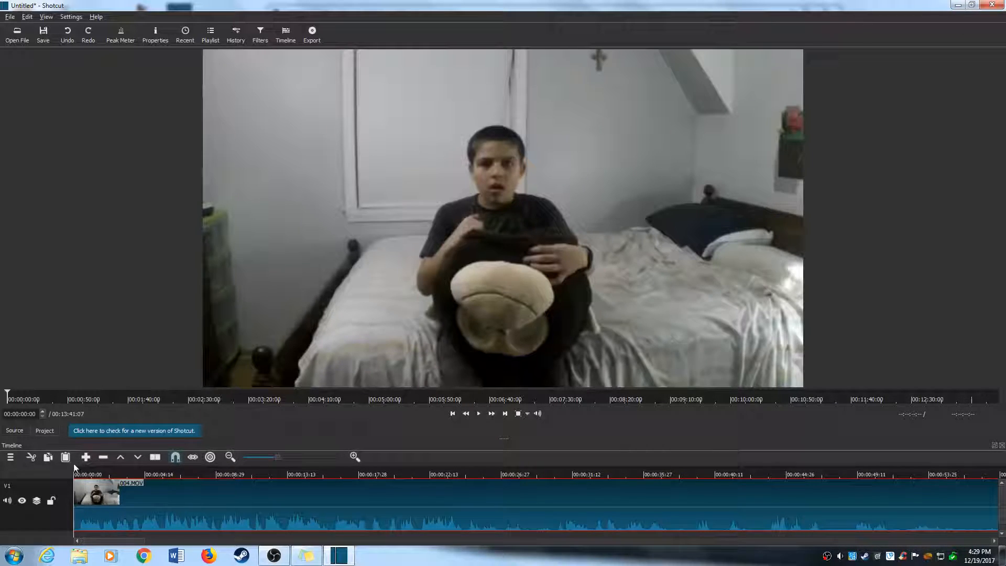
drag(74, 470, 753, 513)
key(space)
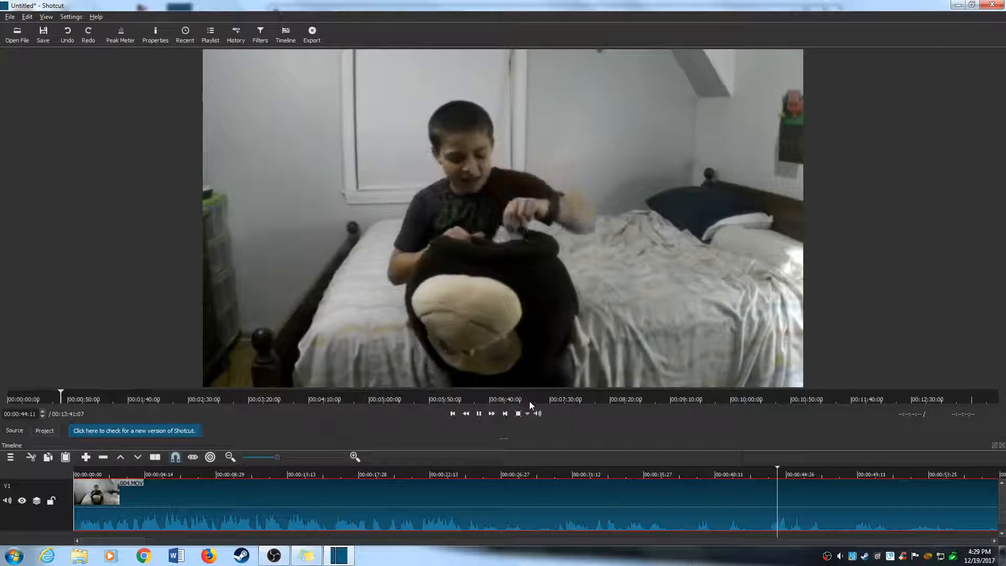
key(space)
drag(784, 466, 660, 468)
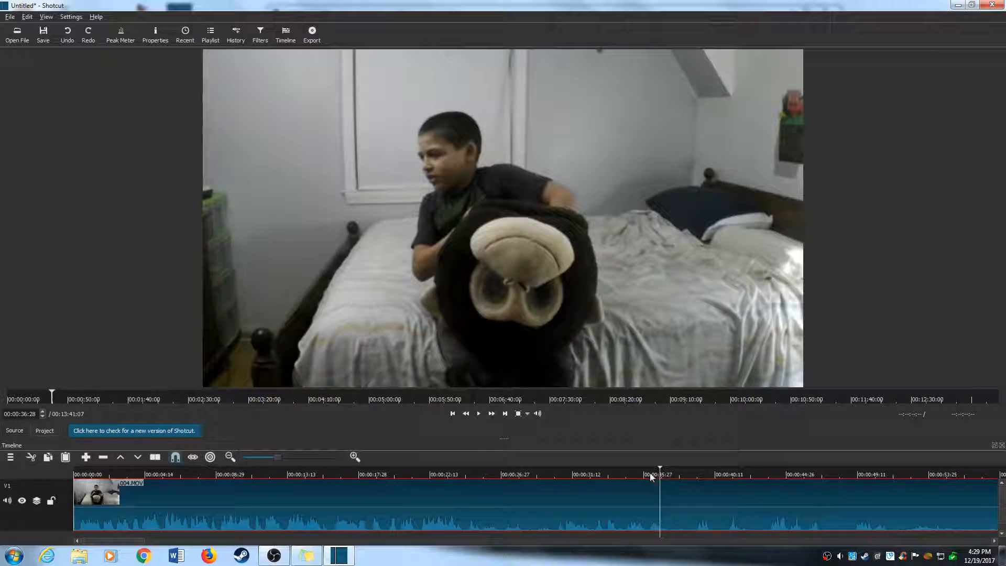
key(space)
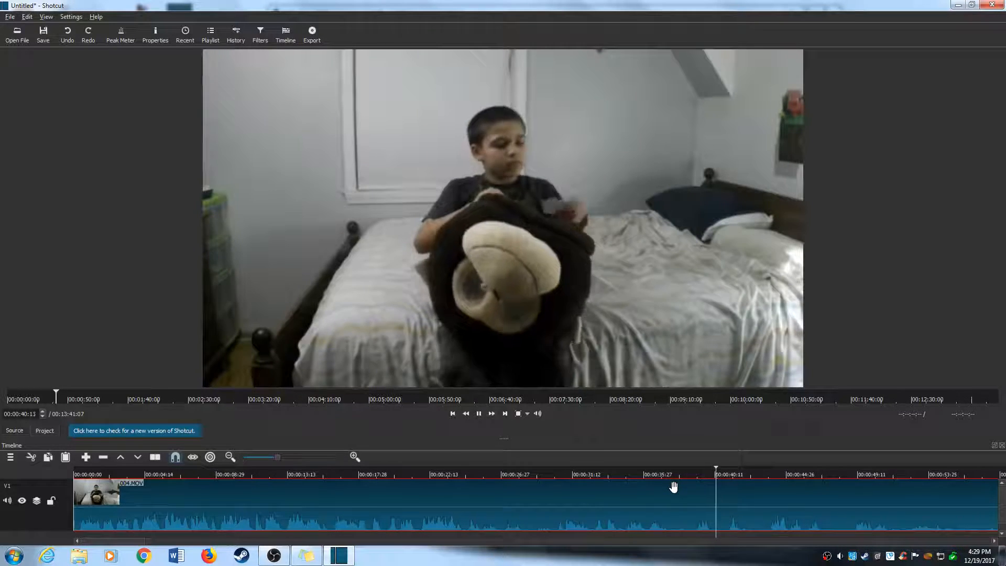
key(space)
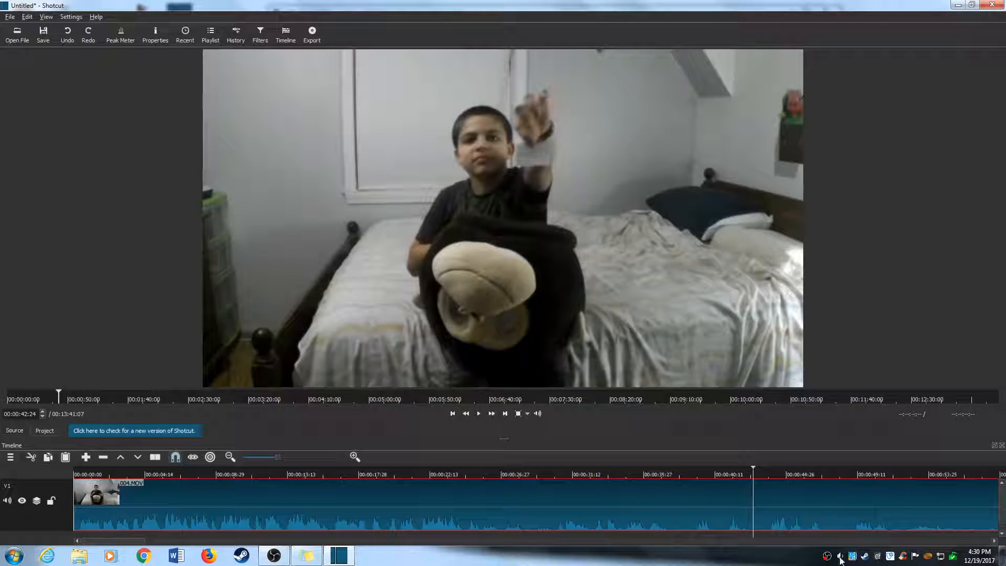
key(space)
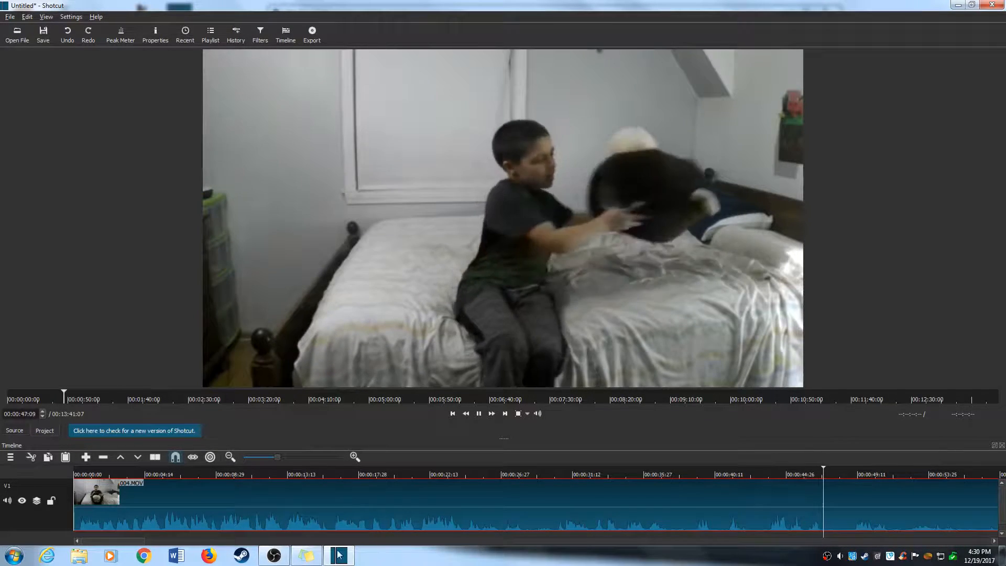
drag(142, 541, 177, 544)
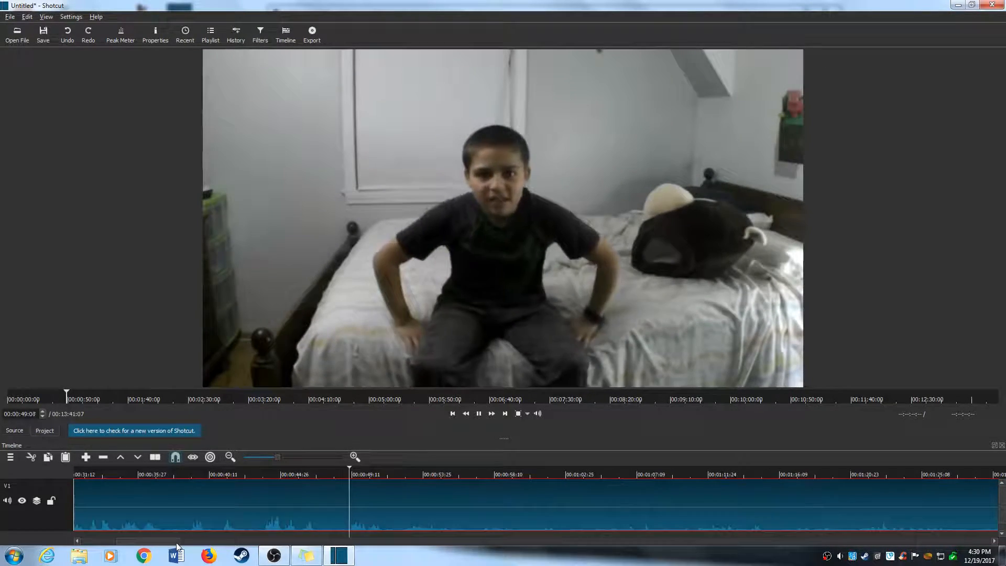
- Split the clip on track V1 at about 00:00:51:26, where the first scene ends
click(390, 474)
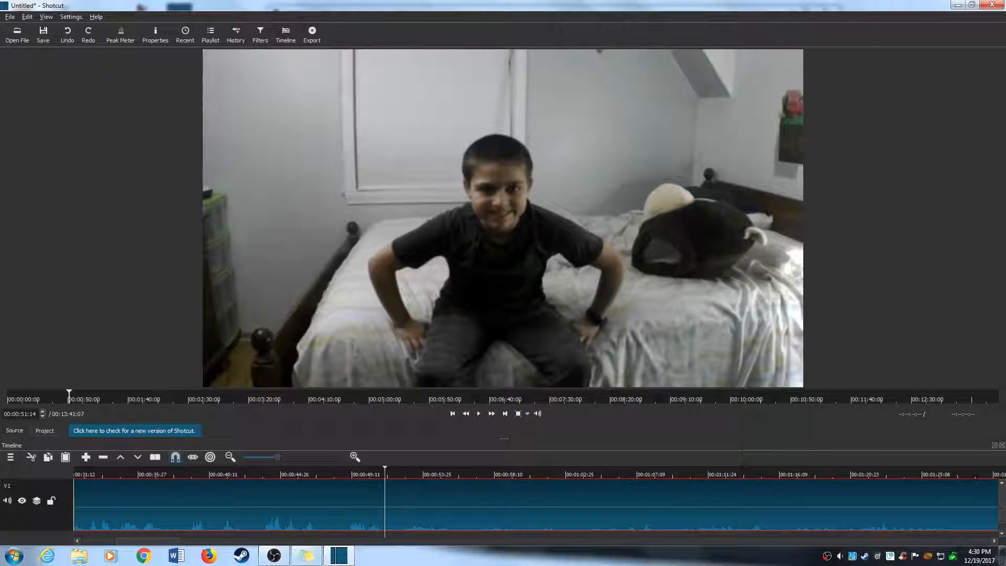
mouse_move(148, 541)
mouse_down()
mouse_move(669, 541)
mouse_move(110, 540)
mouse_move(176, 538)
mouse_move(160, 534)
mouse_up()
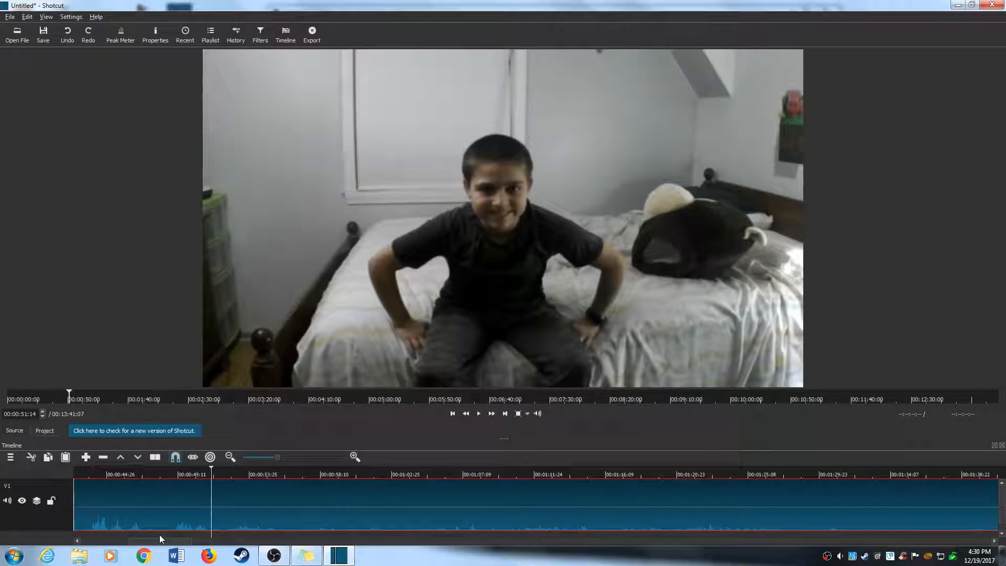
click(217, 472)
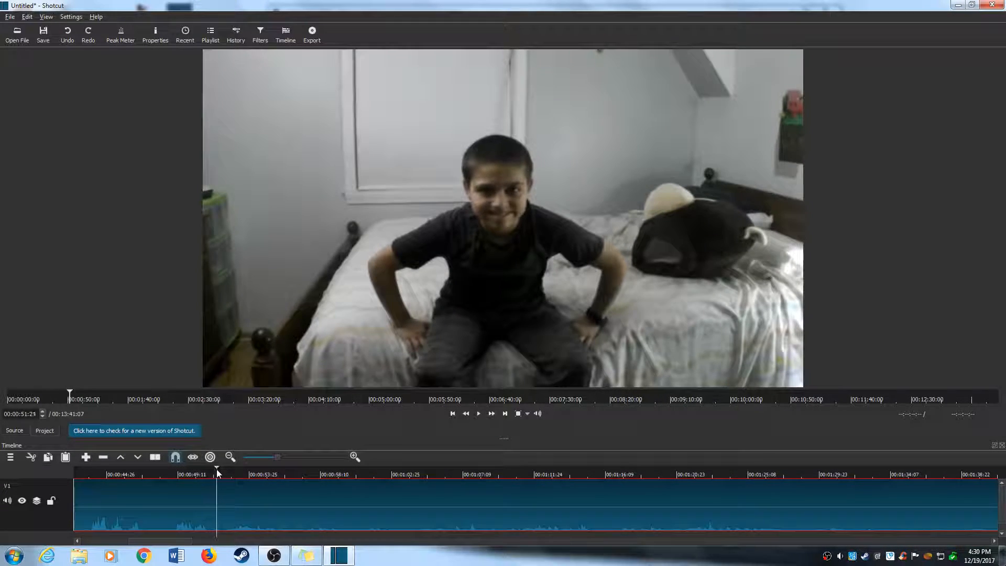
click(155, 458)
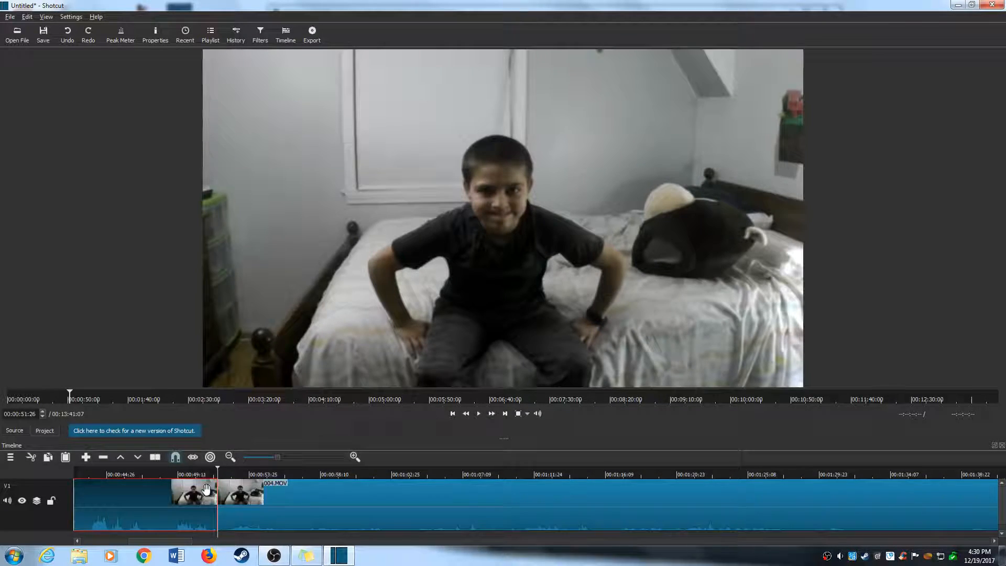
right_click(221, 509)
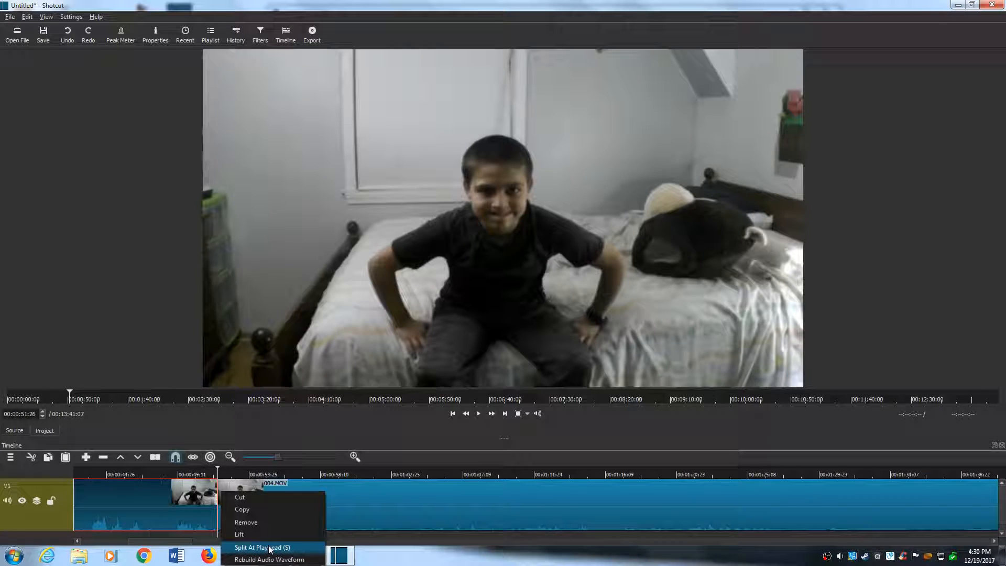
click(237, 427)
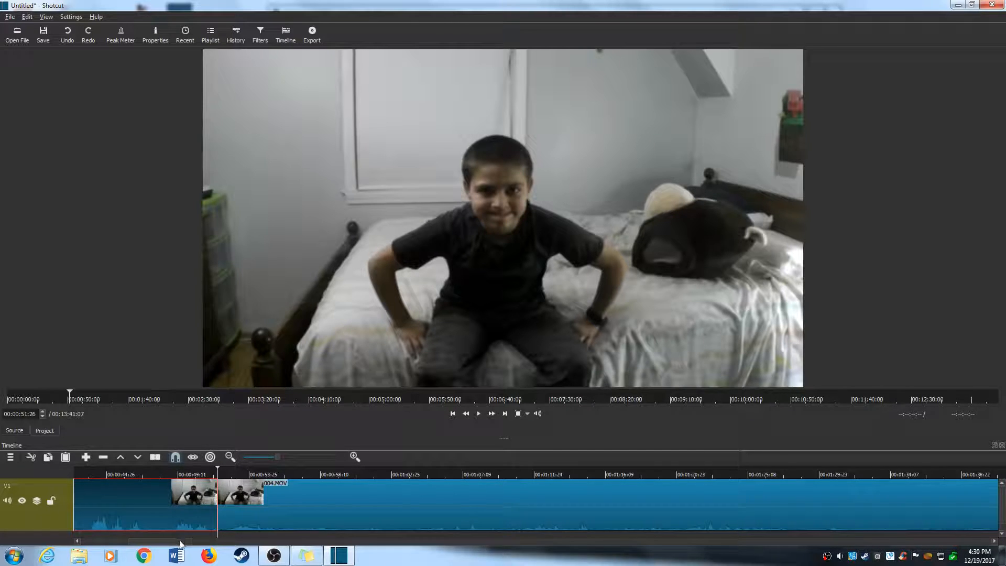
- Split the second part of the clip at about 00:02:41:26, where the scene with the hat and sunglasses starts
drag(181, 540, 187, 539)
drag(141, 467, 889, 472)
drag(795, 519, 642, 523)
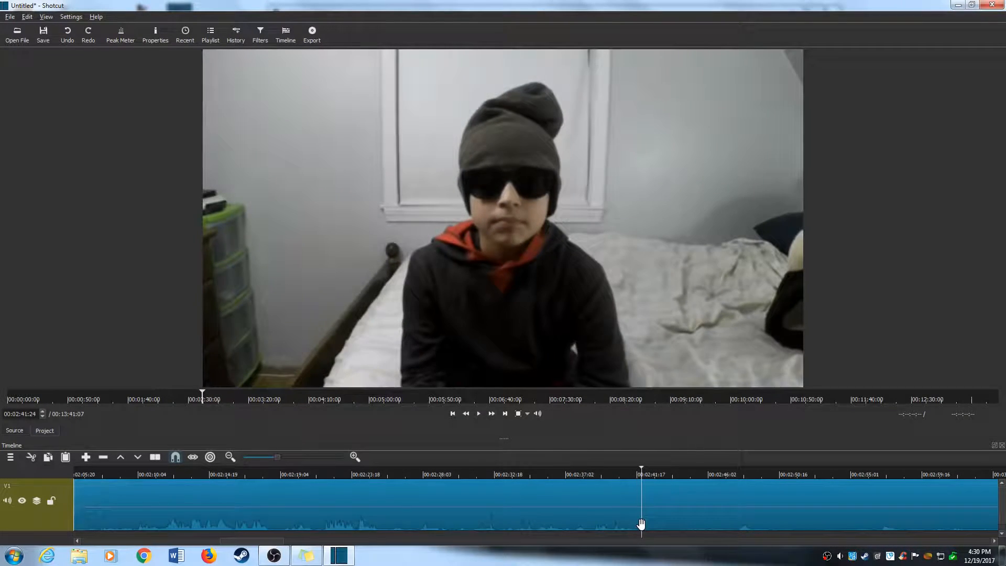
click(155, 457)
- Cut the segment between the two splits out of the timeline and play back the join at about 00:00:51
click(469, 509)
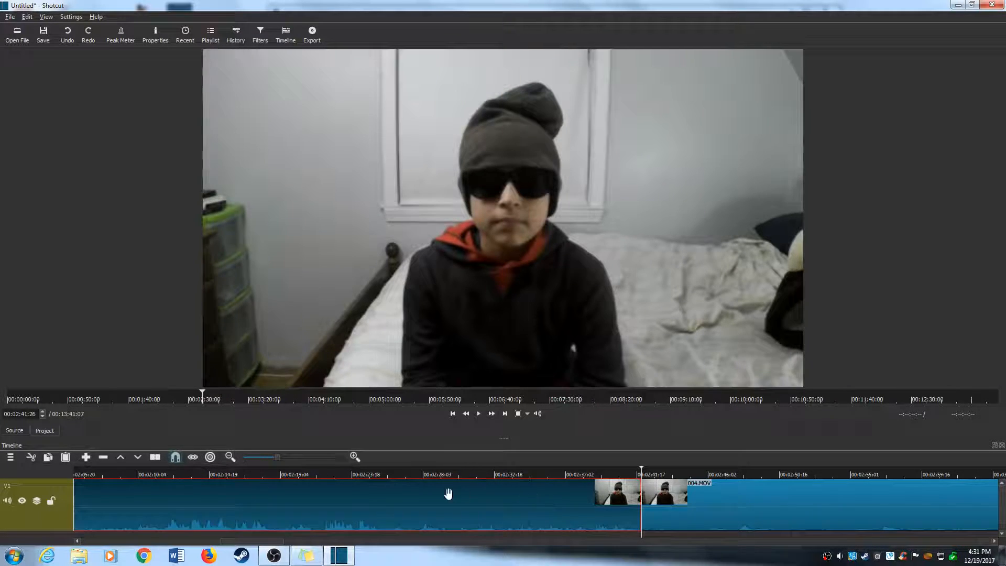
right_click(368, 510)
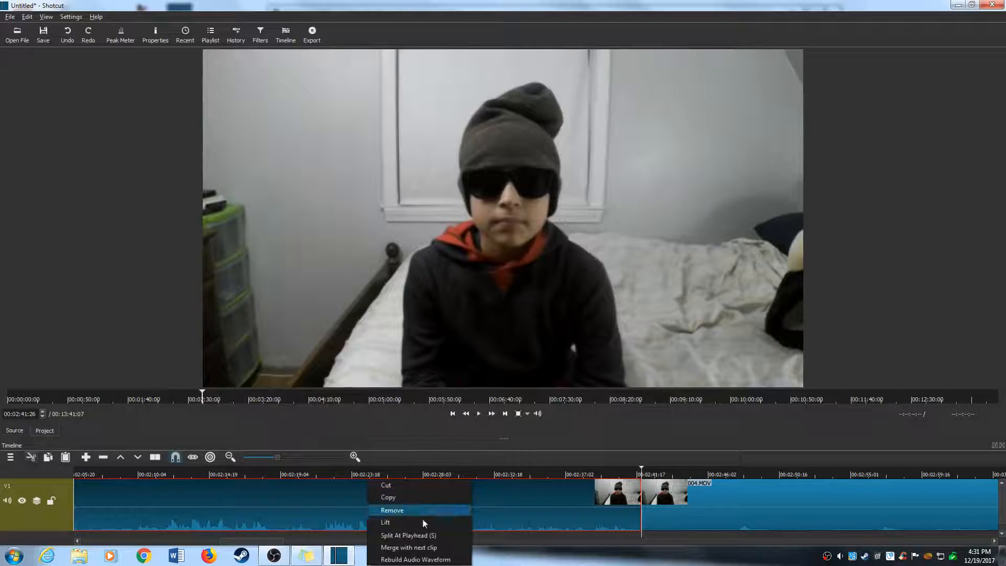
click(391, 486)
click(234, 394)
drag(235, 395, 79, 392)
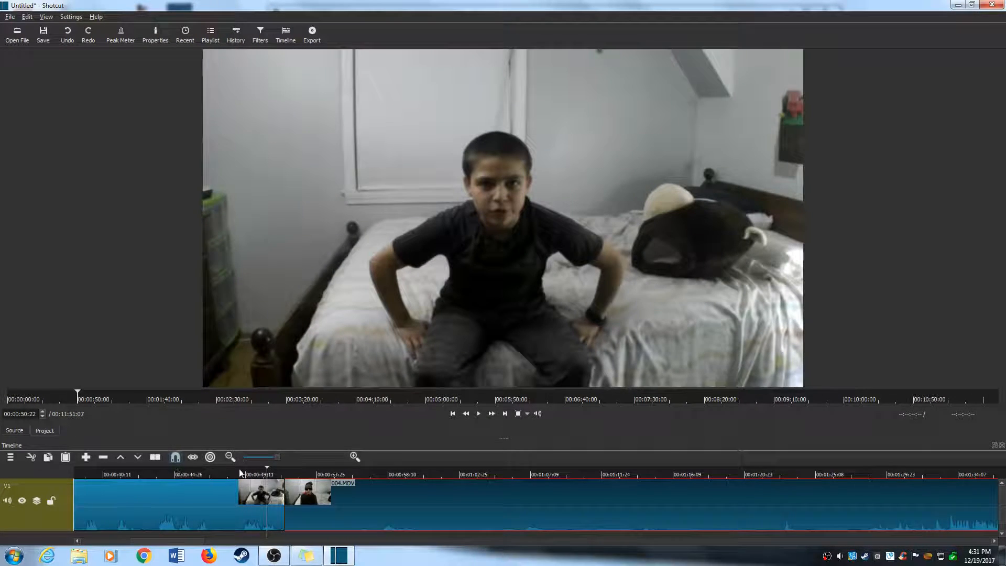
drag(269, 467, 234, 475)
key(space)
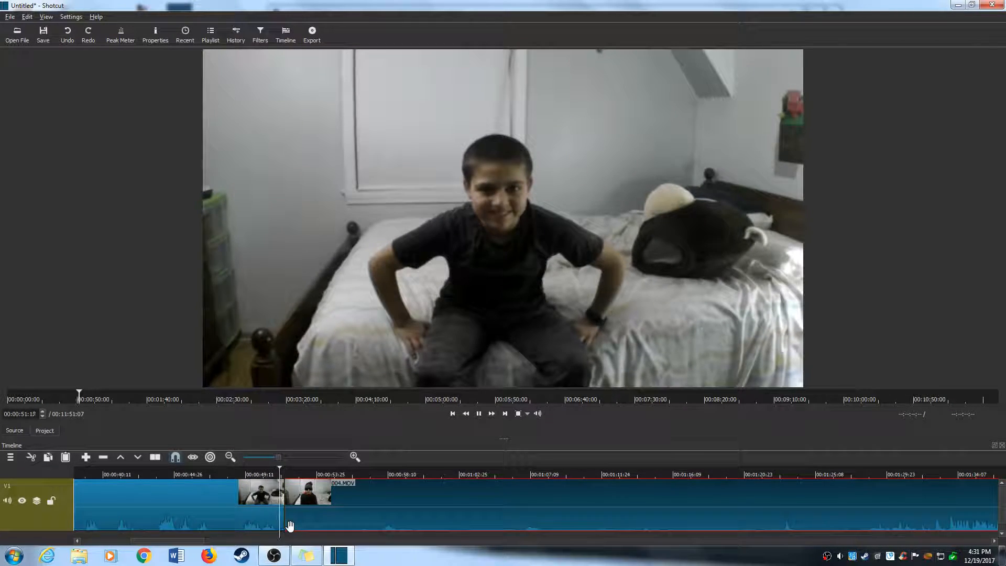
key(space)
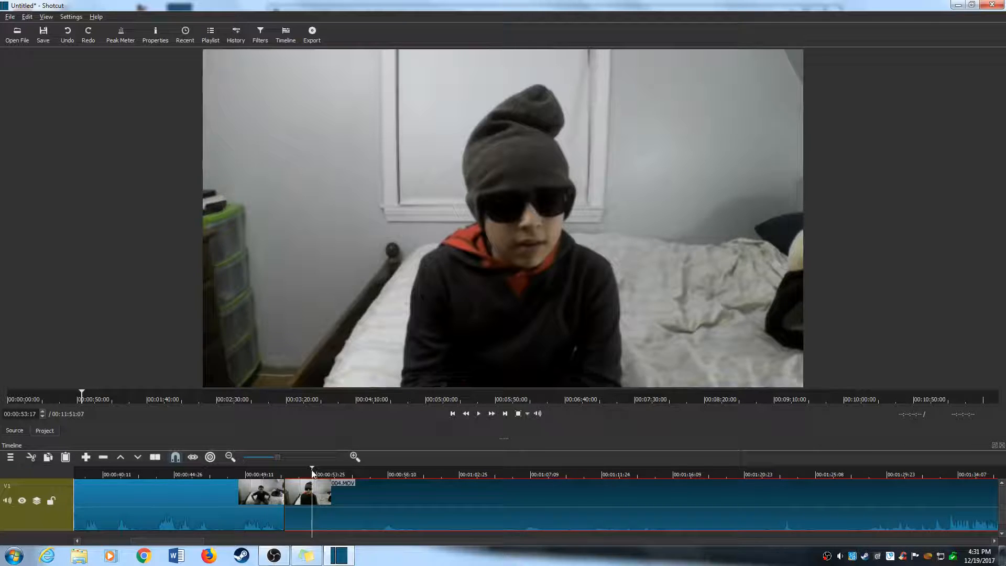
- Split the hat-and-sunglasses clip at about 00:00:54:08 and again at about 00:00:59:10 to isolate a short section
mouse_move(313, 471)
mouse_down()
mouse_move(388, 478)
mouse_move(322, 485)
mouse_up()
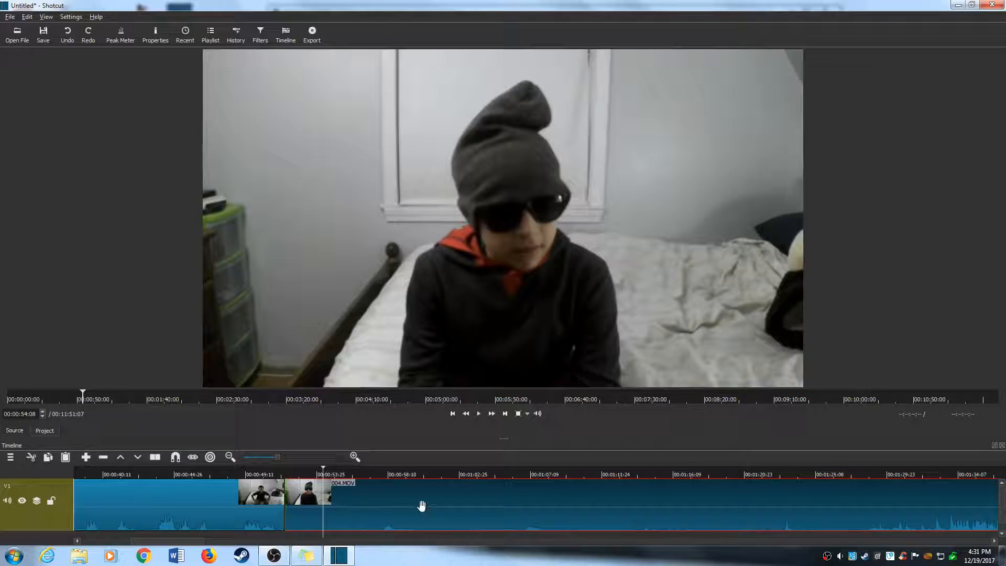
click(159, 459)
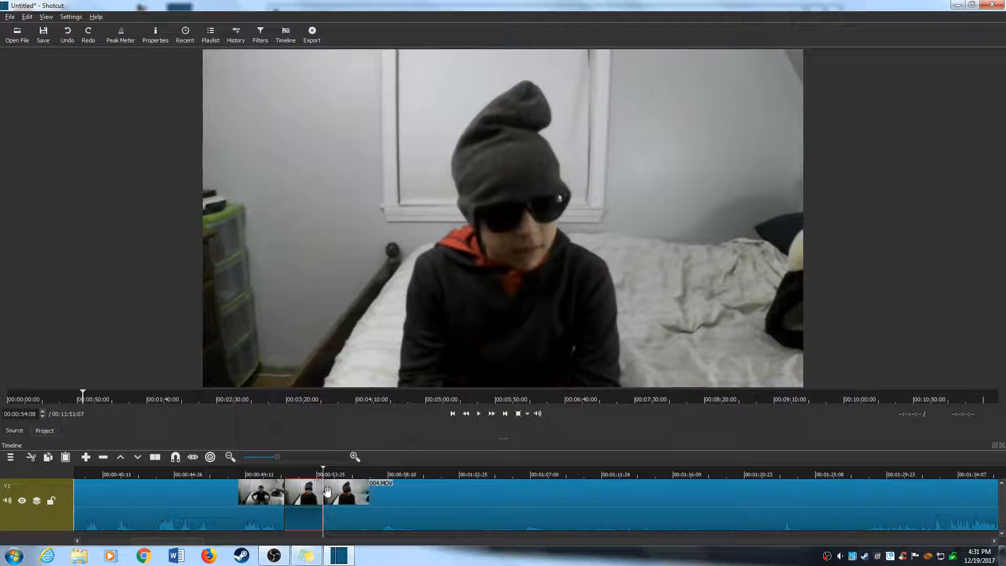
drag(328, 474, 404, 475)
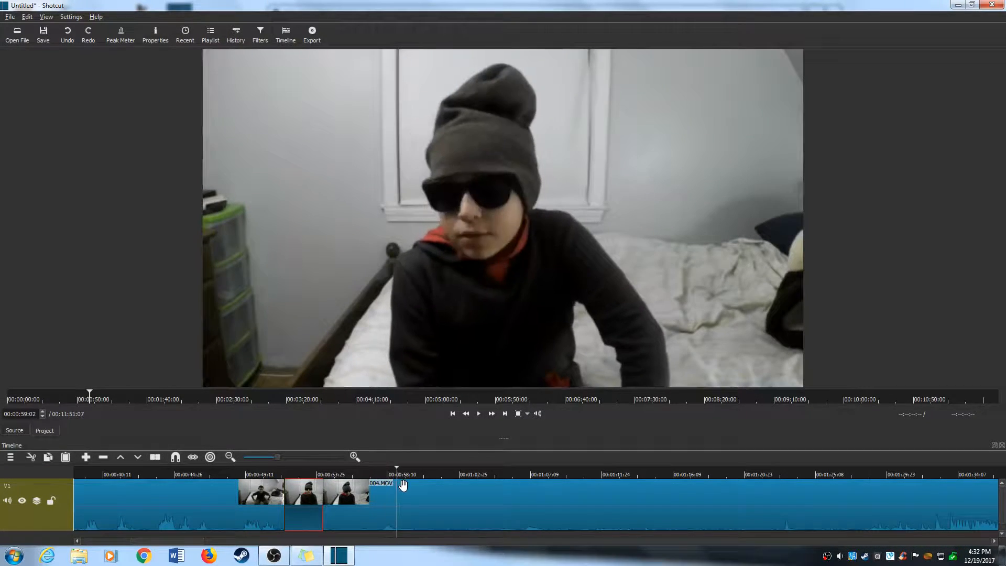
click(155, 457)
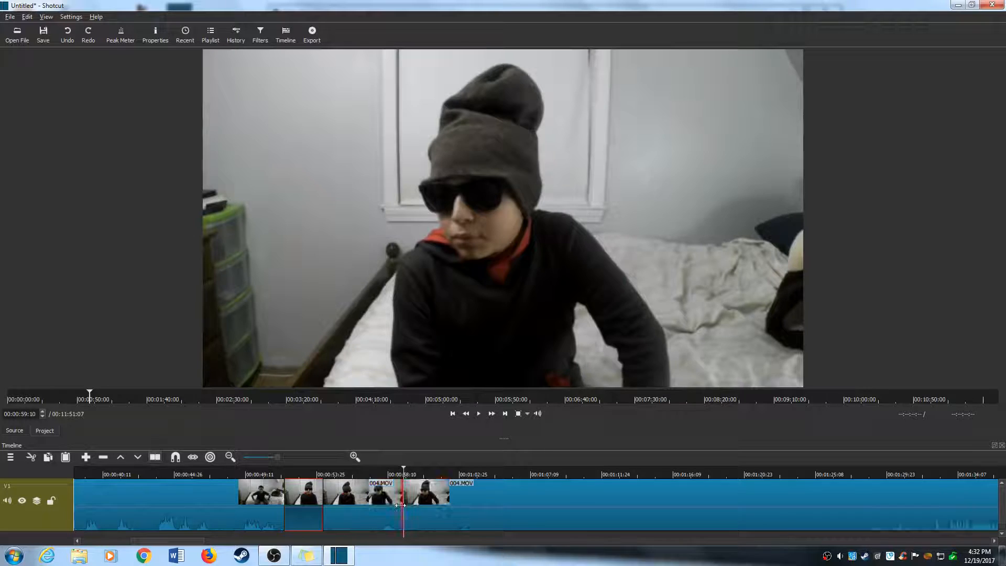
- Add the Text video filter to the short clip between 00:00:54:08 and 00:00:59:10
click(363, 515)
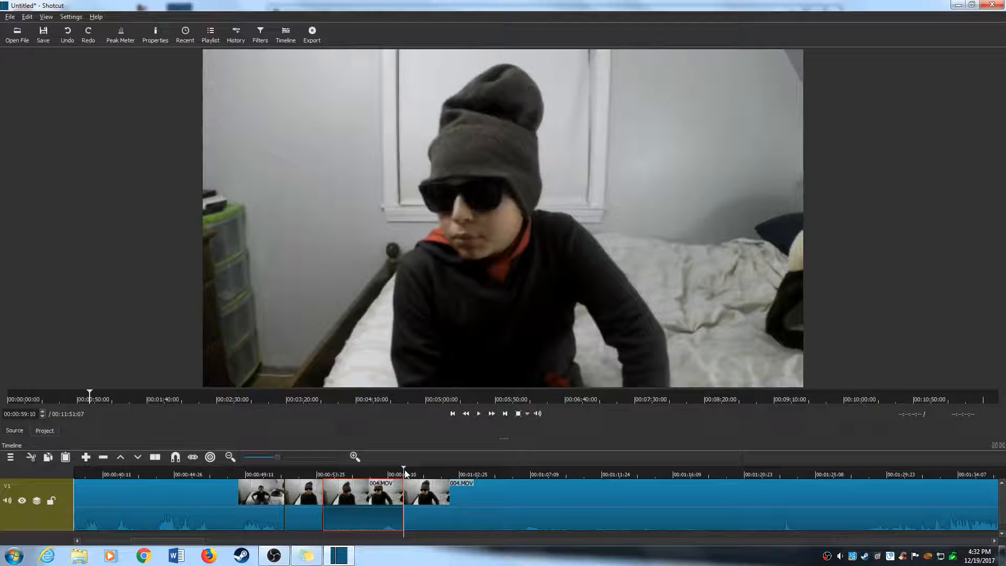
drag(404, 466, 391, 470)
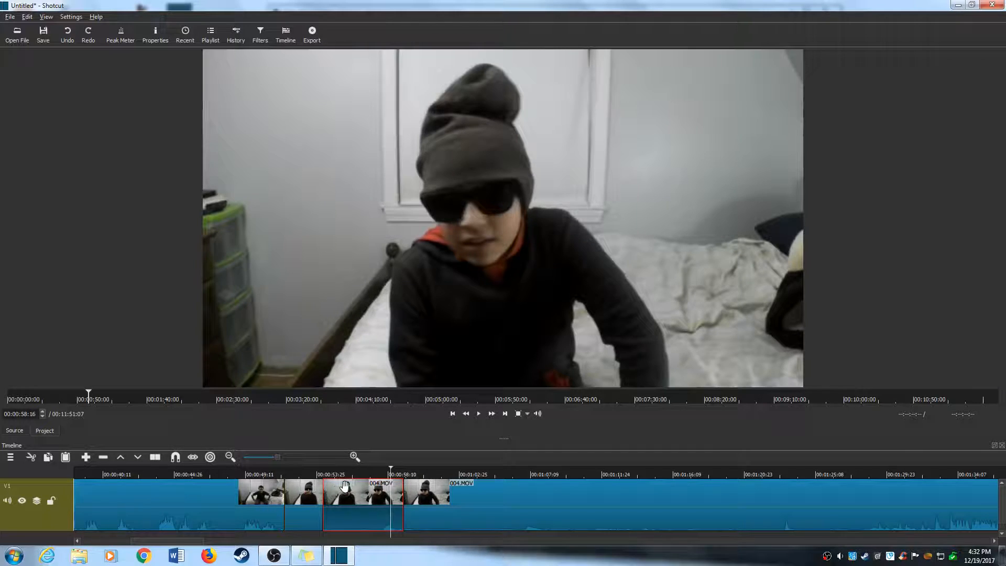
click(261, 33)
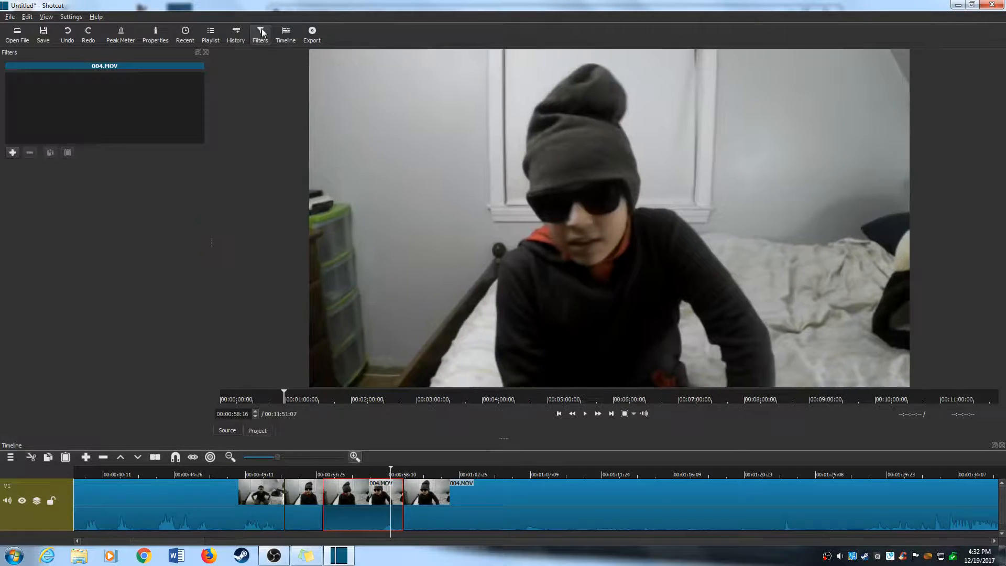
click(12, 153)
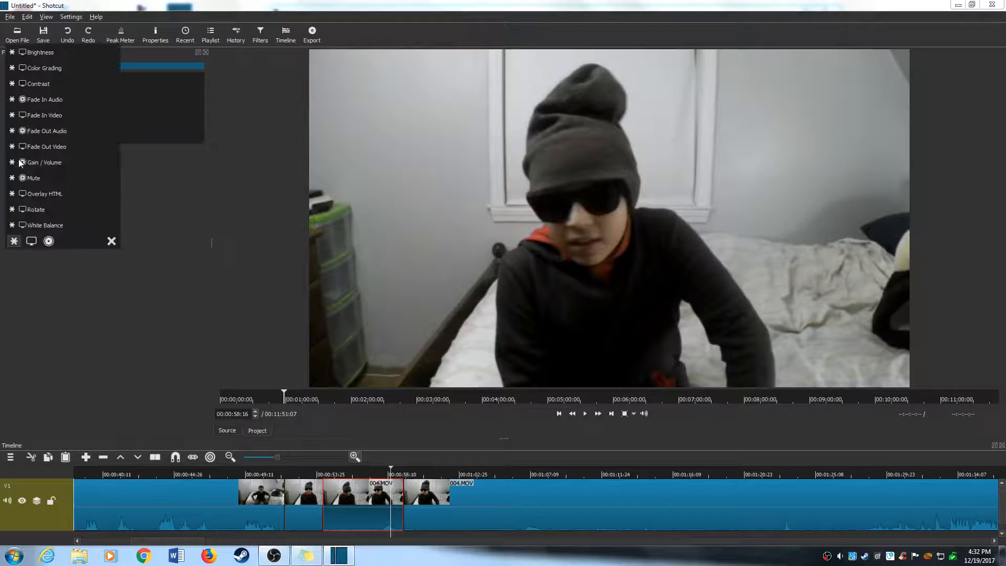
click(32, 242)
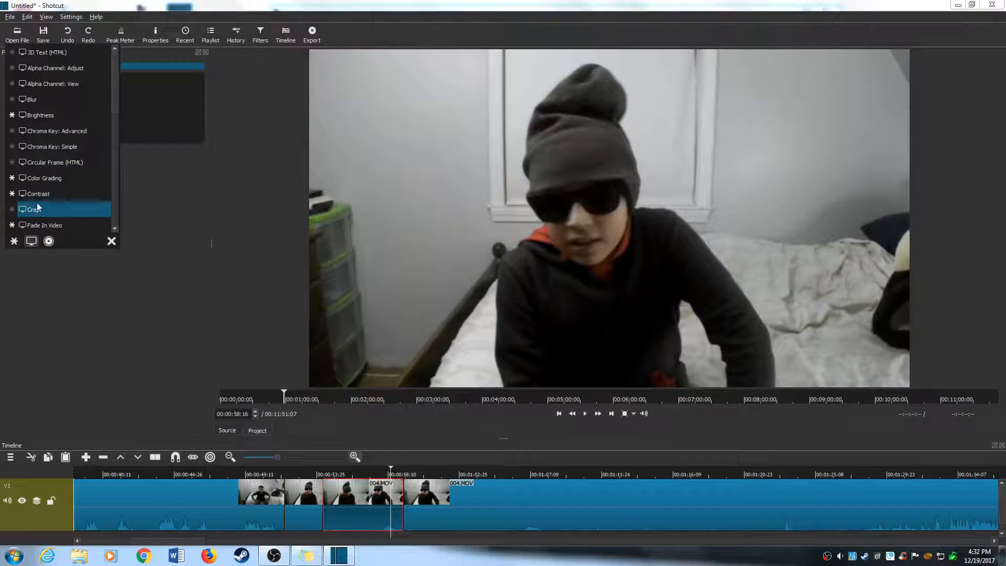
drag(115, 97, 125, 234)
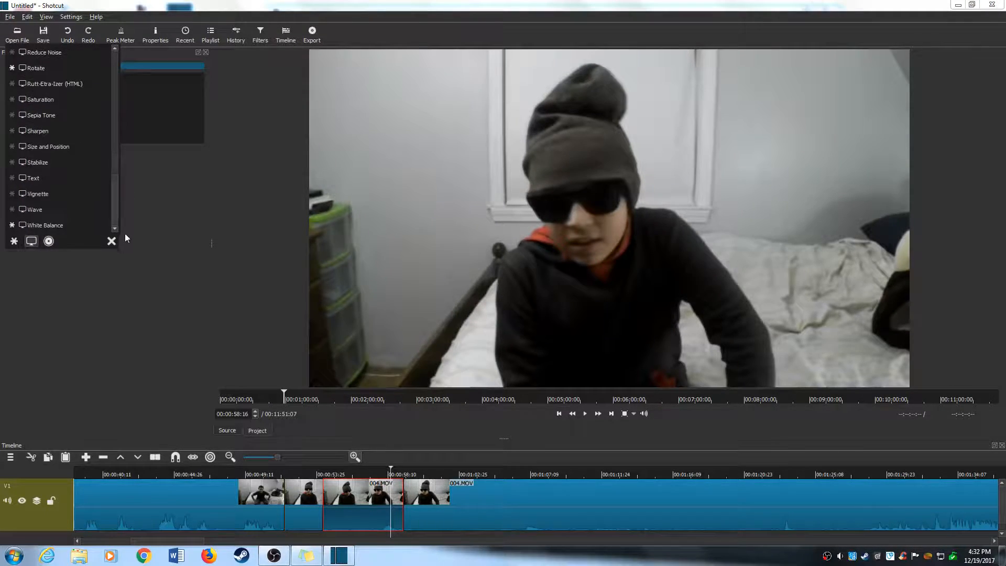
click(42, 178)
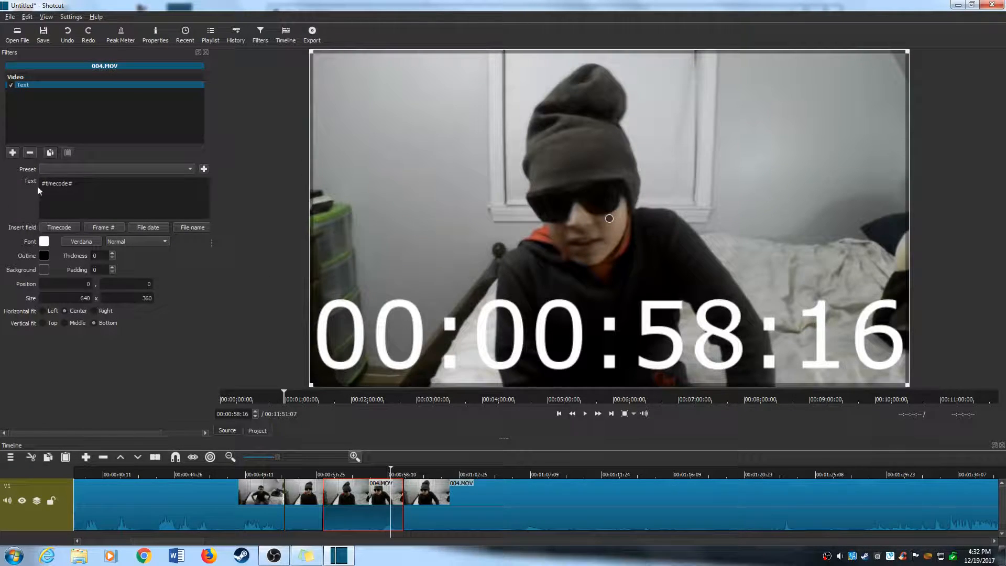
- Replace the timecode placeholder in the Text filter with the caption "(Smoking Is Not A Joke! This Is A Fake Ciggarette!)"
drag(82, 185, 7, 187)
key(BackSpace)
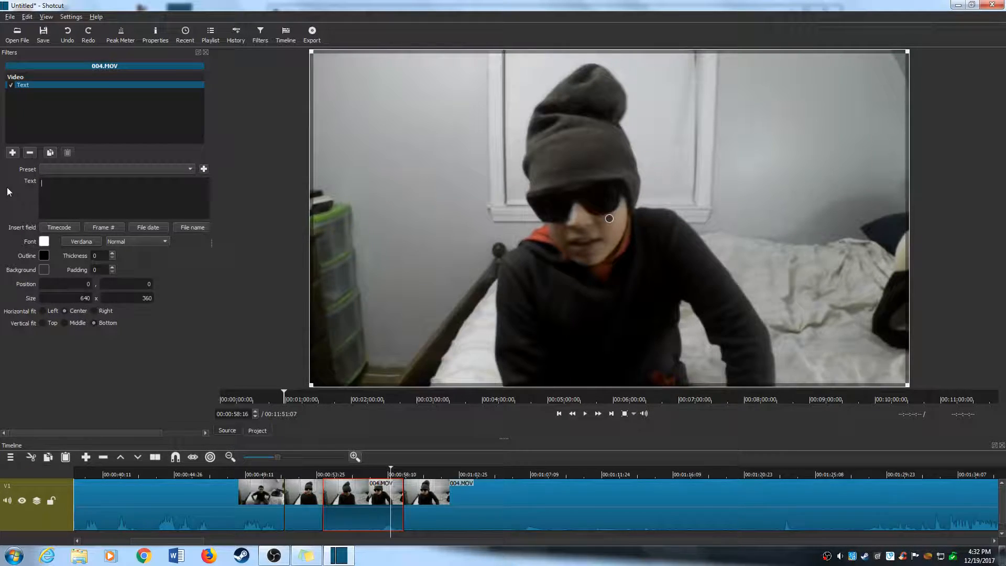
text((Smoki)
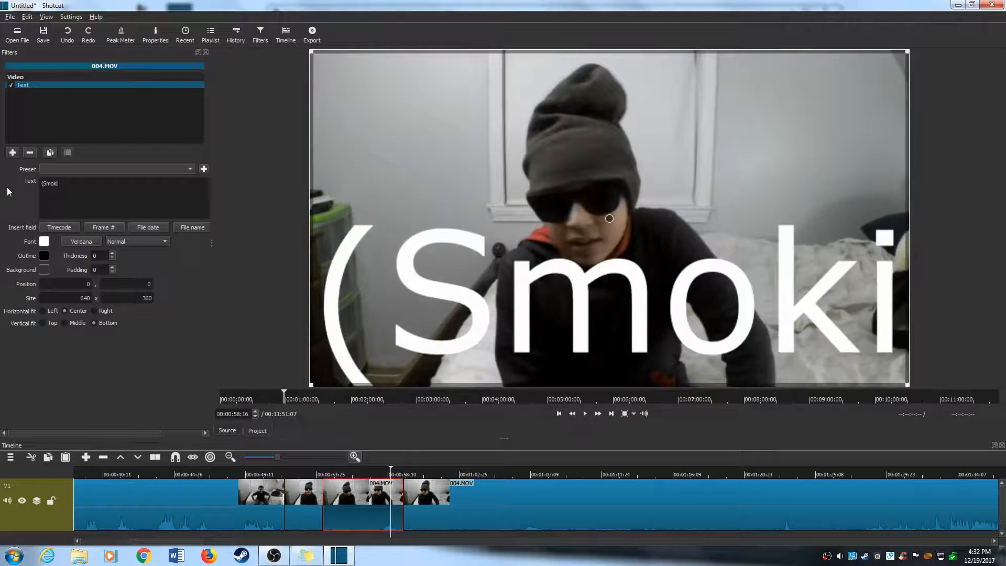
text(ng Is Not A Joke)
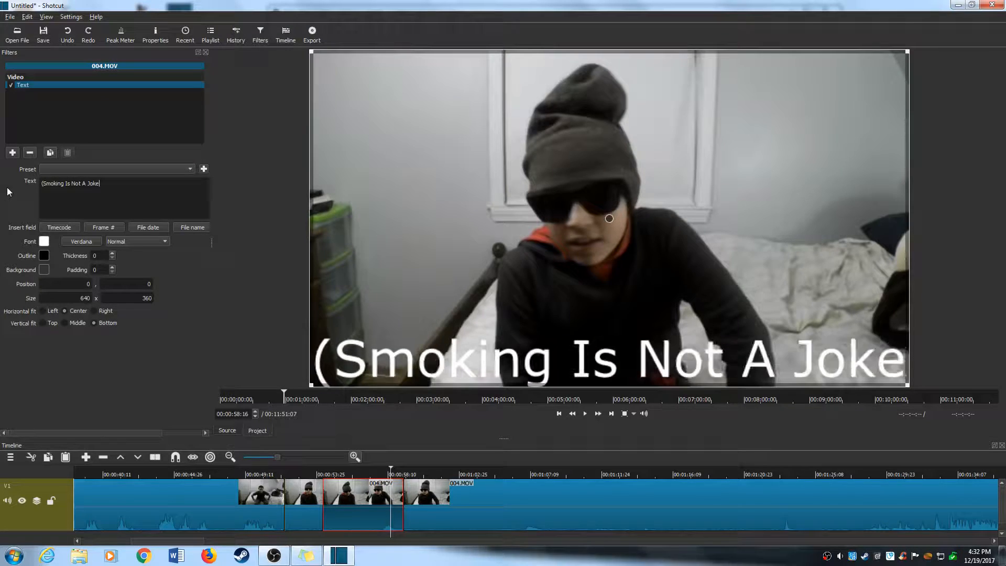
text(! This )
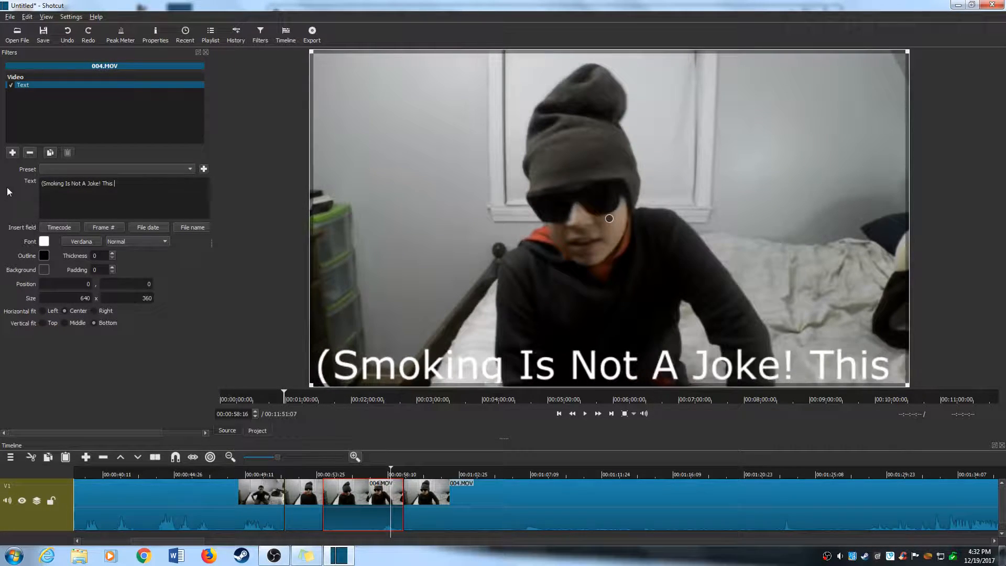
text(Is A Fake Ciggarette)
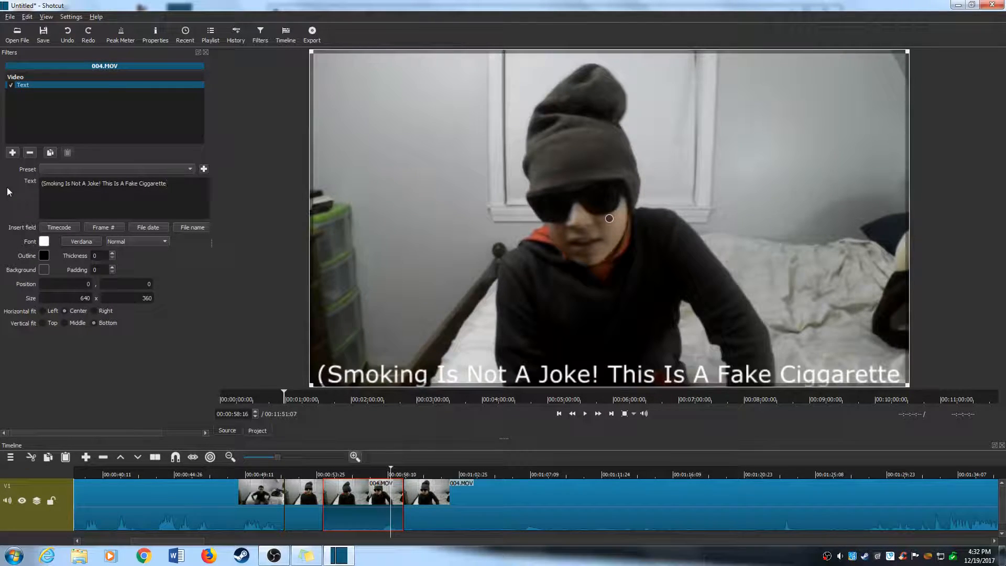
text(!))
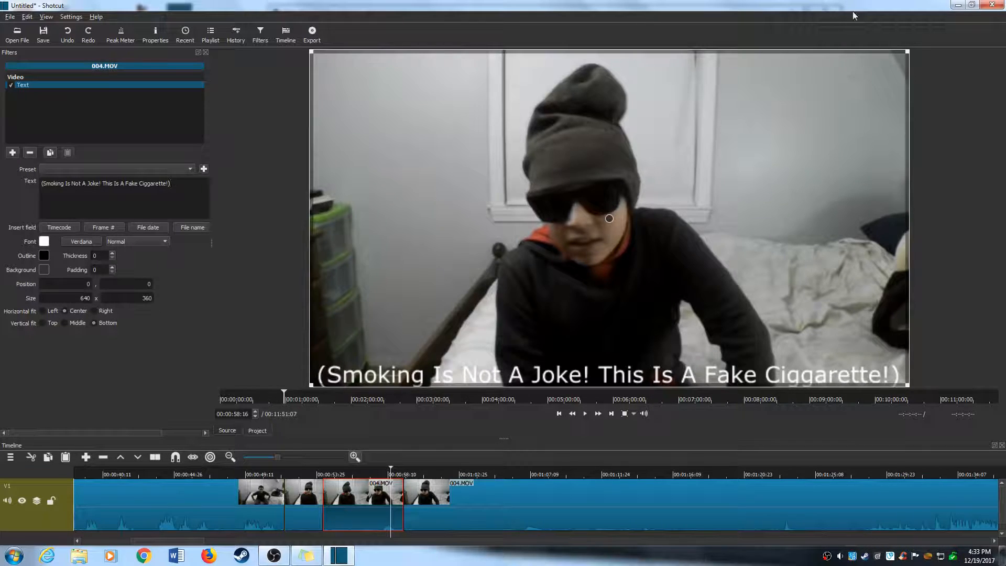
- Accept white as the caption's font colour and set its outline colour to white (#ffffff)
click(44, 242)
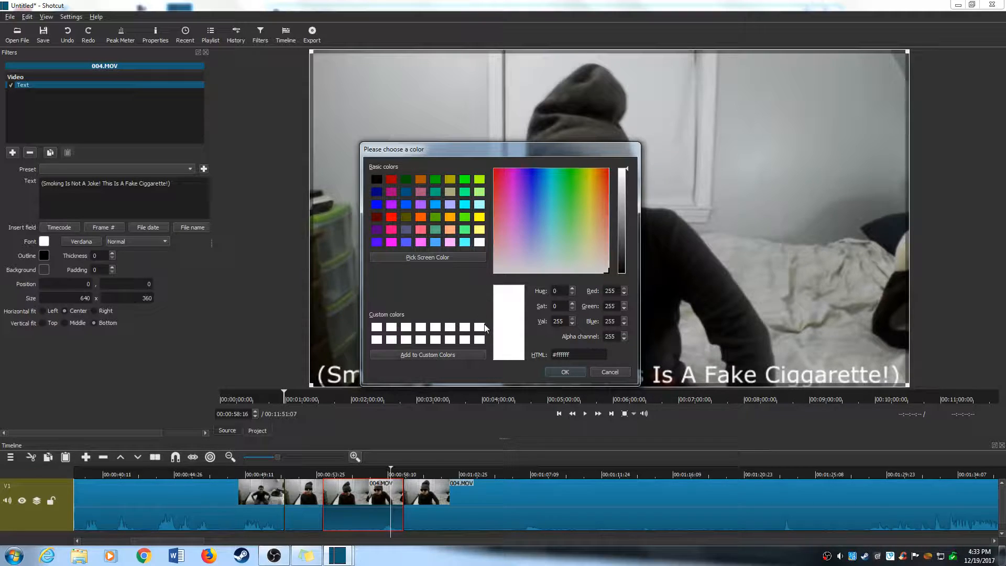
click(570, 372)
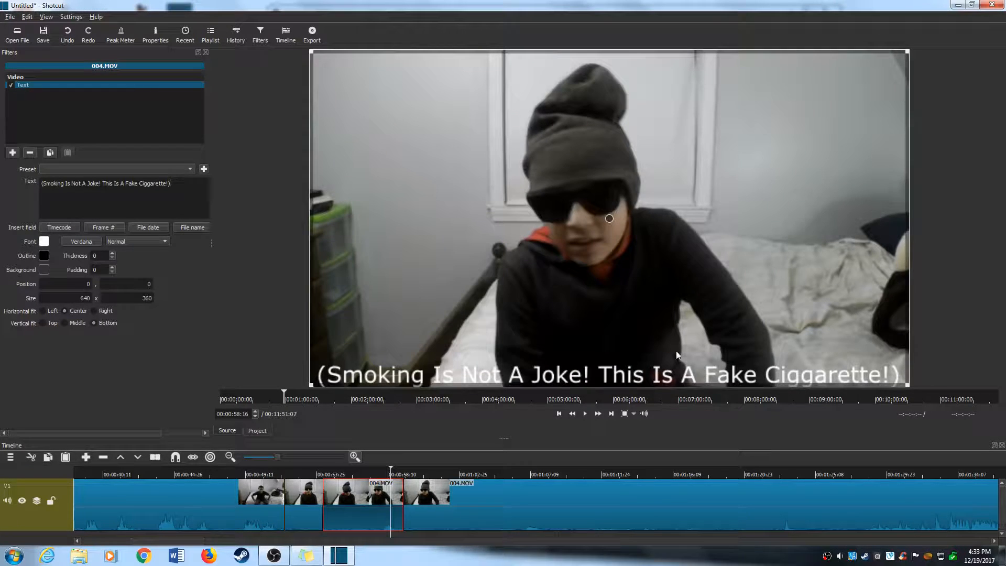
click(44, 256)
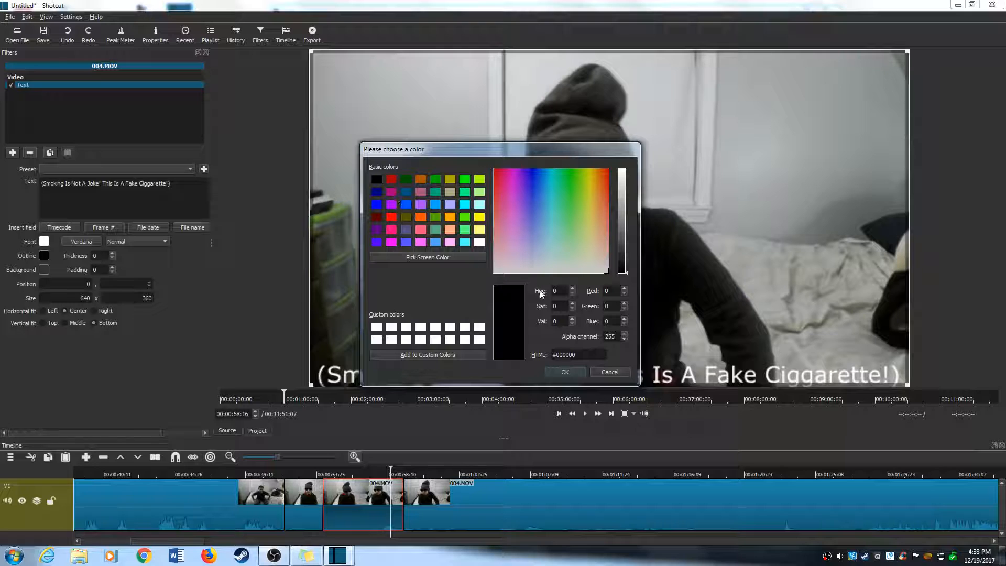
click(551, 371)
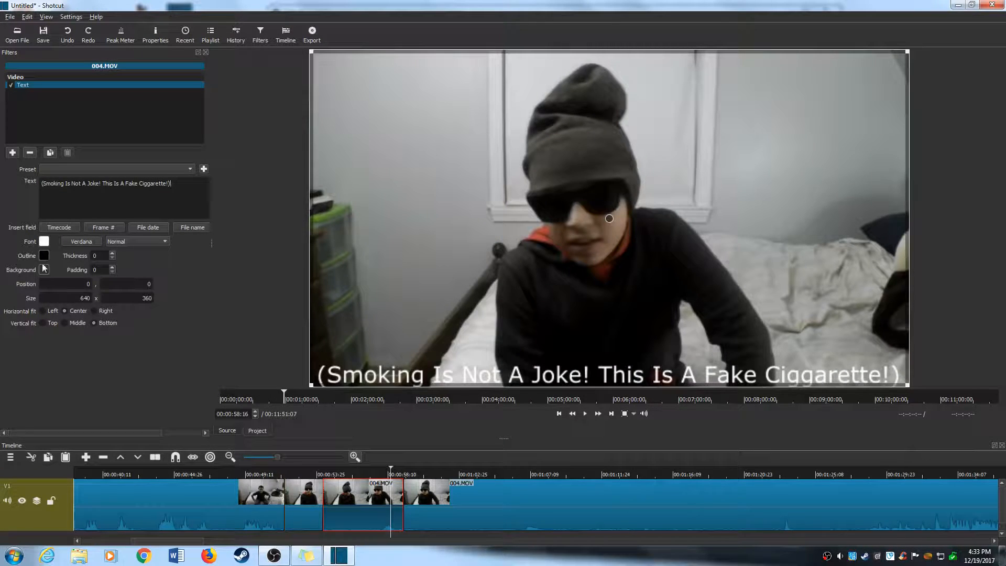
click(46, 257)
click(482, 245)
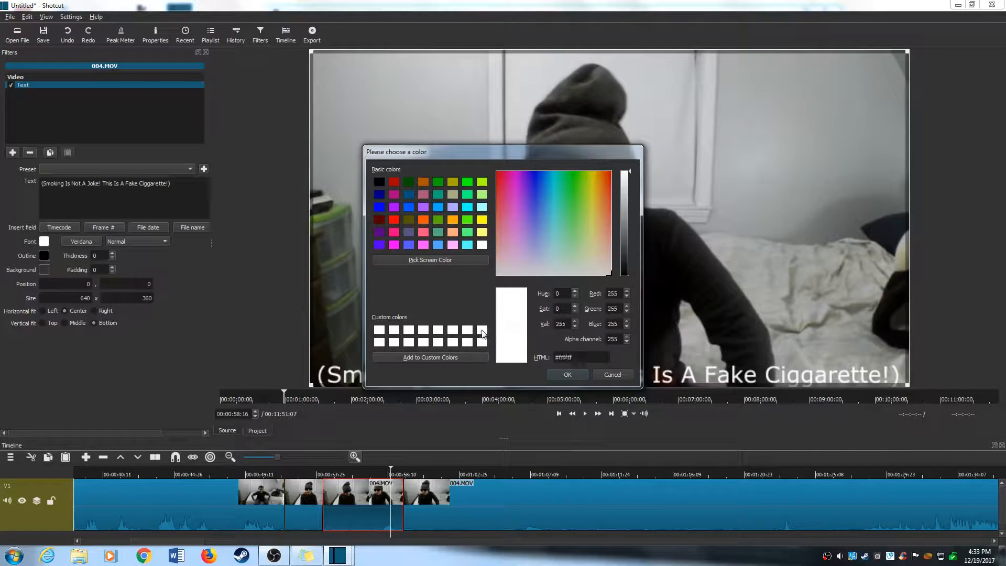
click(564, 374)
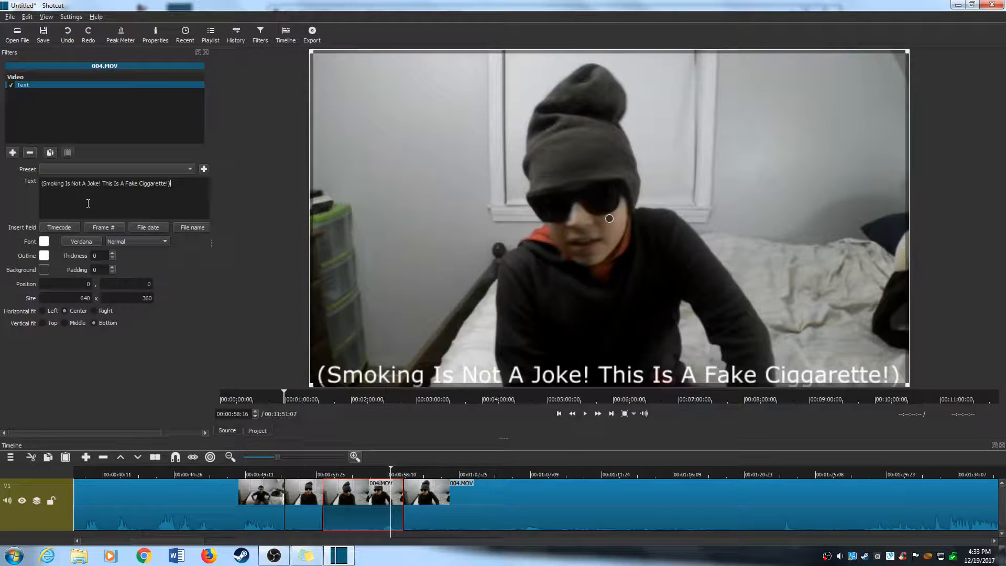
- Try orange (#ff5500) as the caption's outline colour
click(41, 257)
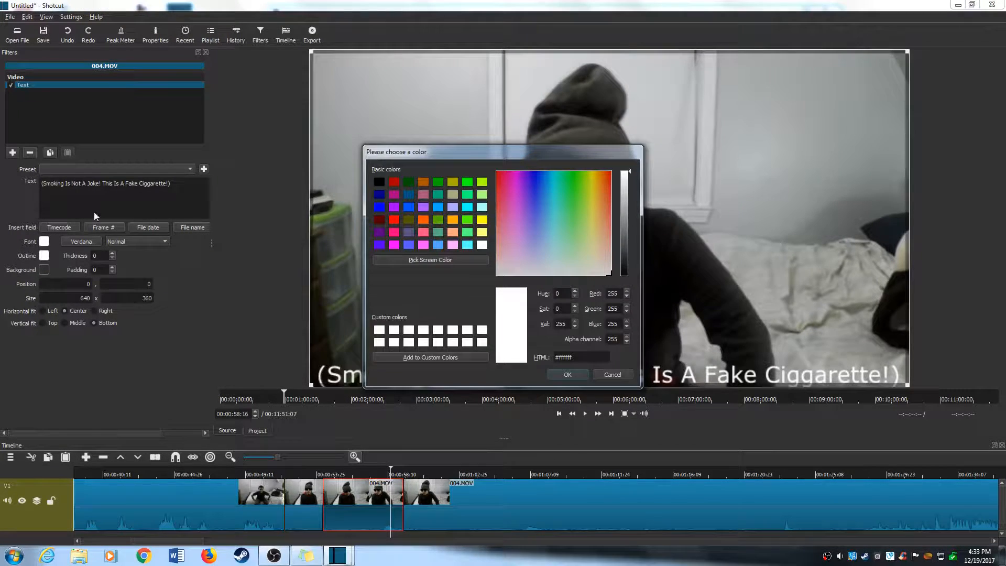
click(423, 220)
click(565, 375)
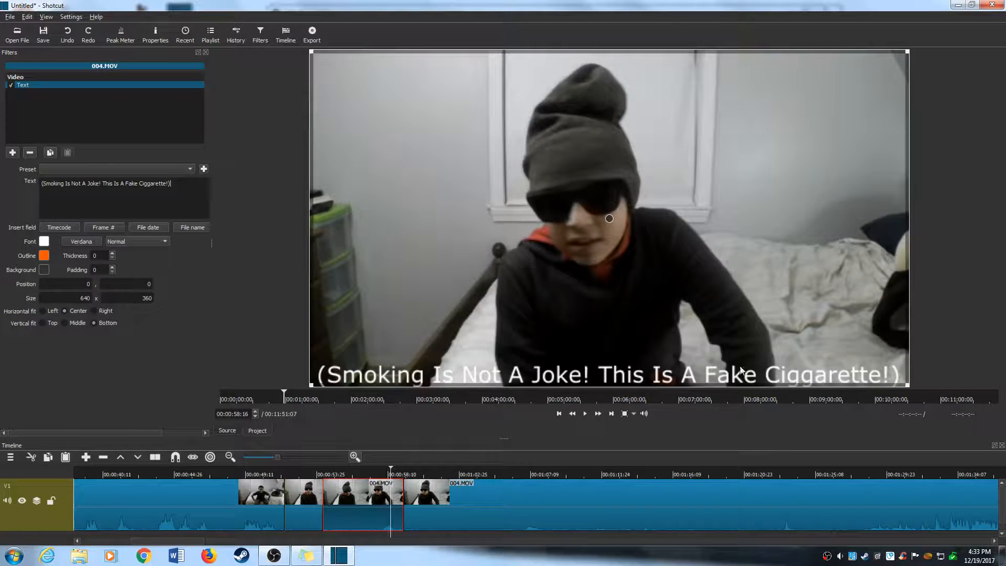
- Restore the caption's outline colour to white and accept black with alpha 0 as its background colour
click(44, 258)
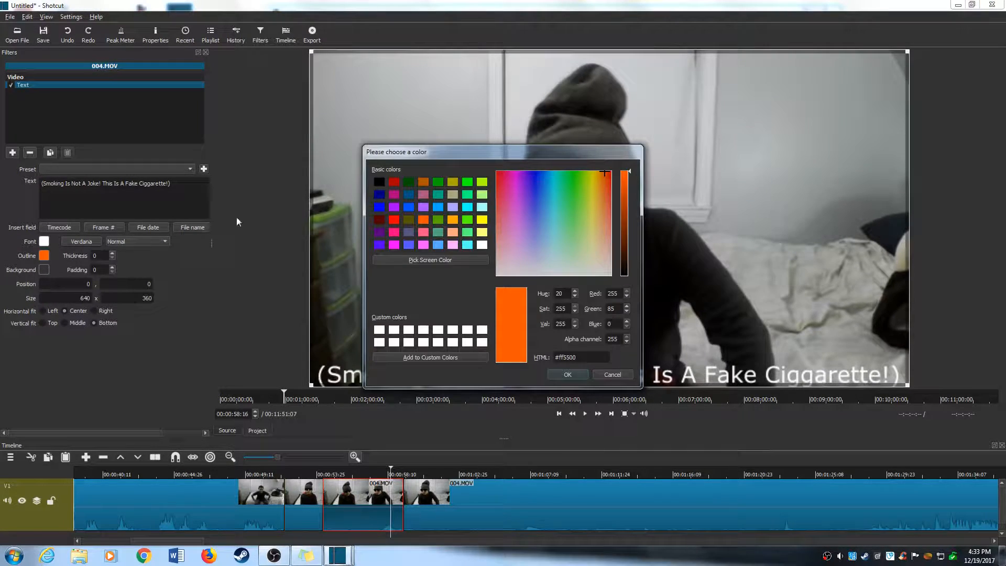
click(482, 330)
click(579, 373)
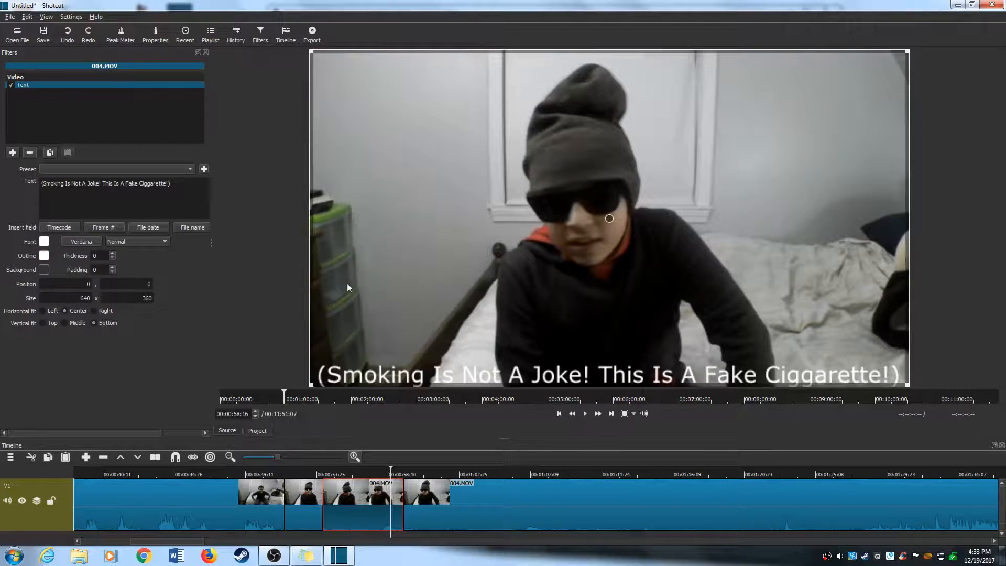
click(42, 270)
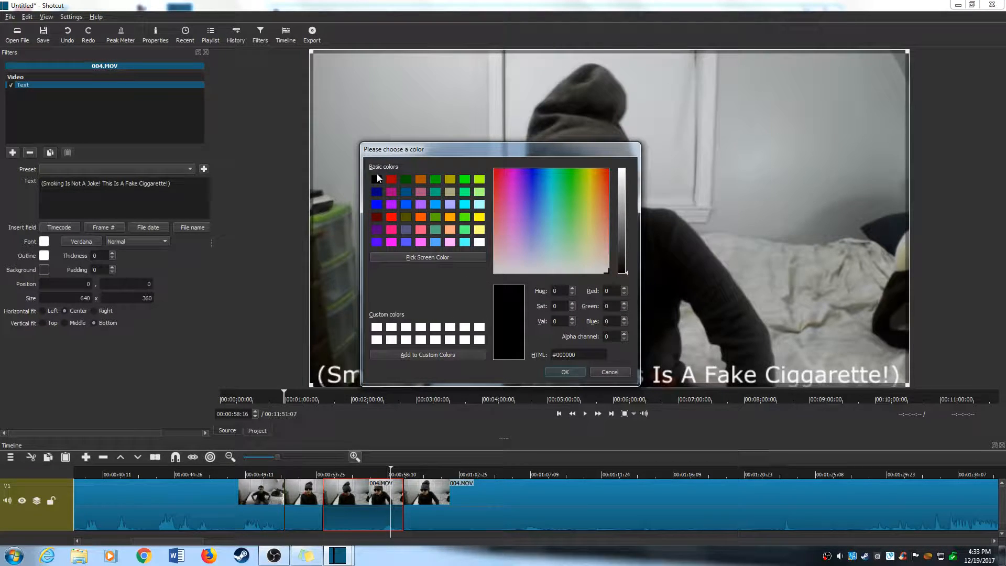
click(554, 368)
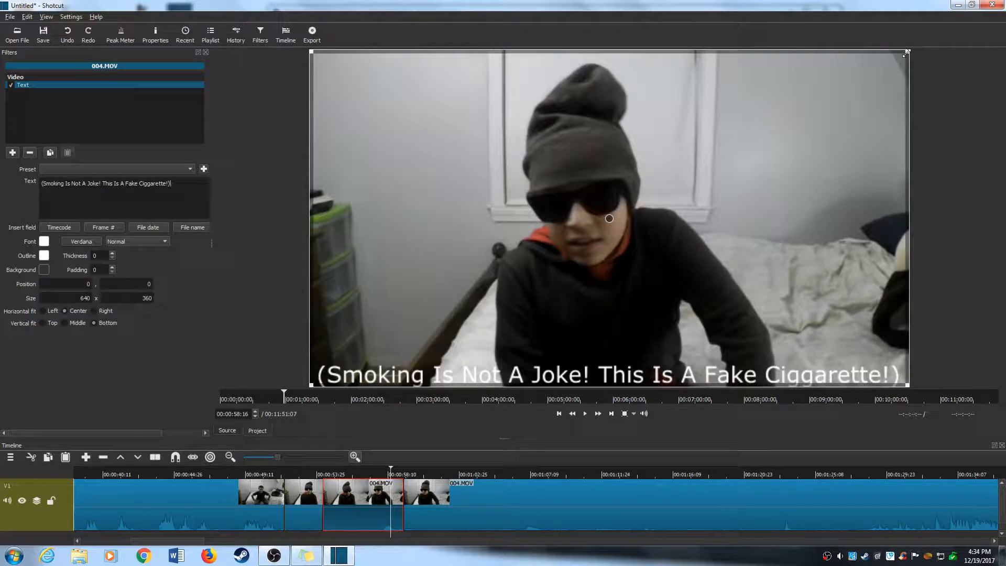
- Shrink the caption's text box to about 584 x 29 and place it centred along the video's lower edge, at about 27, 330
drag(907, 52, 892, 285)
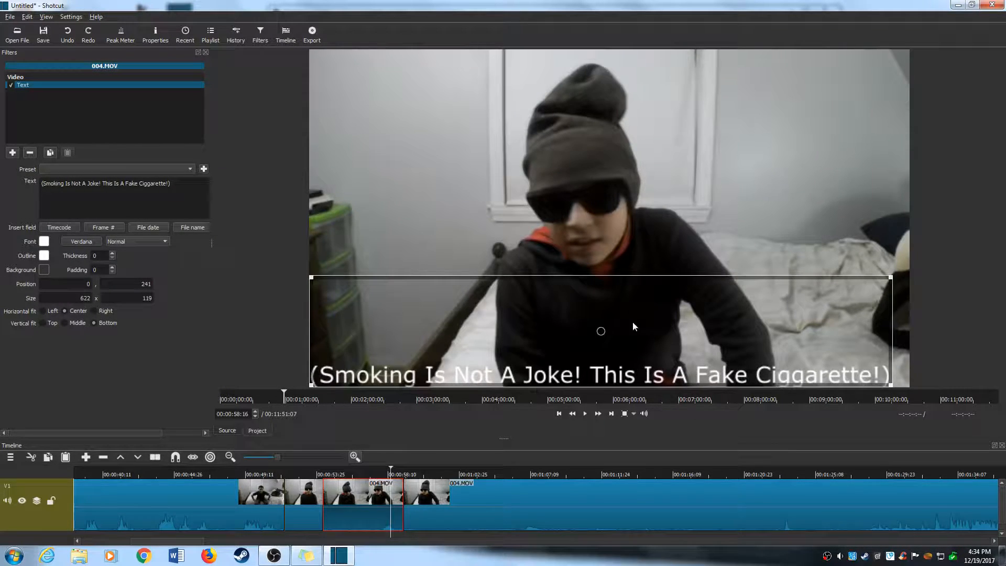
drag(602, 331, 654, 214)
drag(944, 161, 909, 255)
drag(629, 272, 602, 381)
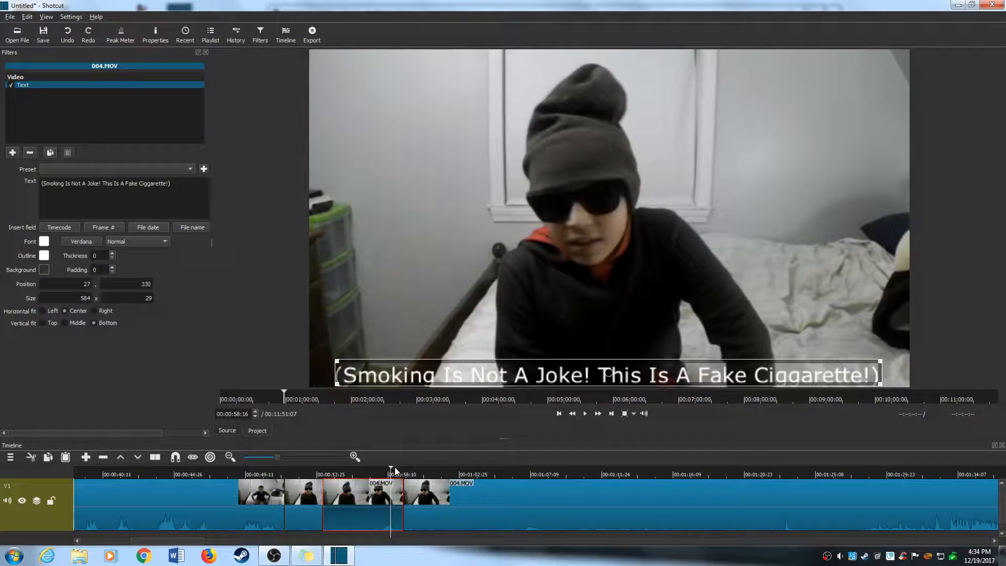
- Play back the timeline from about 00:00:48:09 through the captioned section to check the caption, and close the filter settings
drag(395, 467, 370, 469)
drag(295, 476, 228, 474)
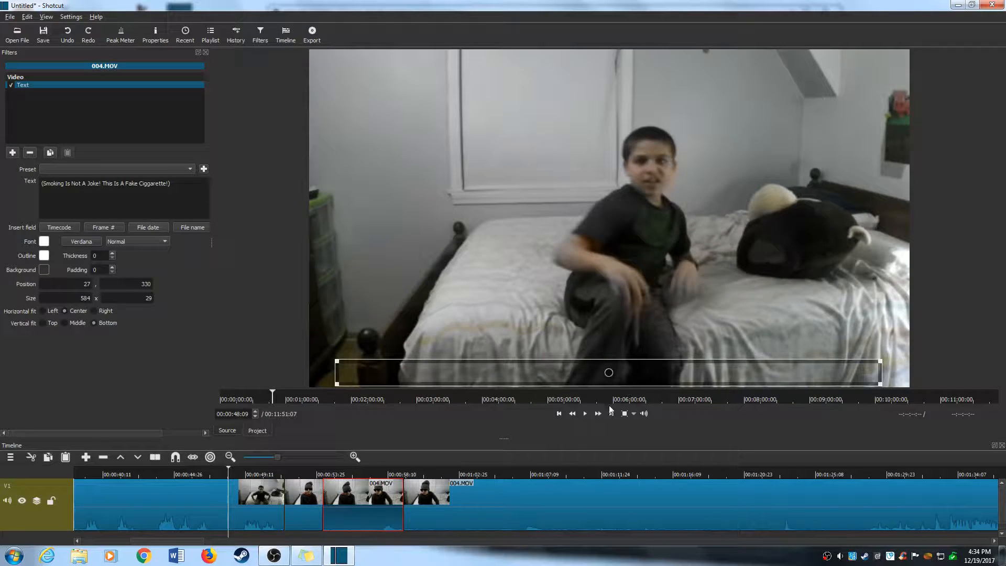
click(436, 493)
key(space)
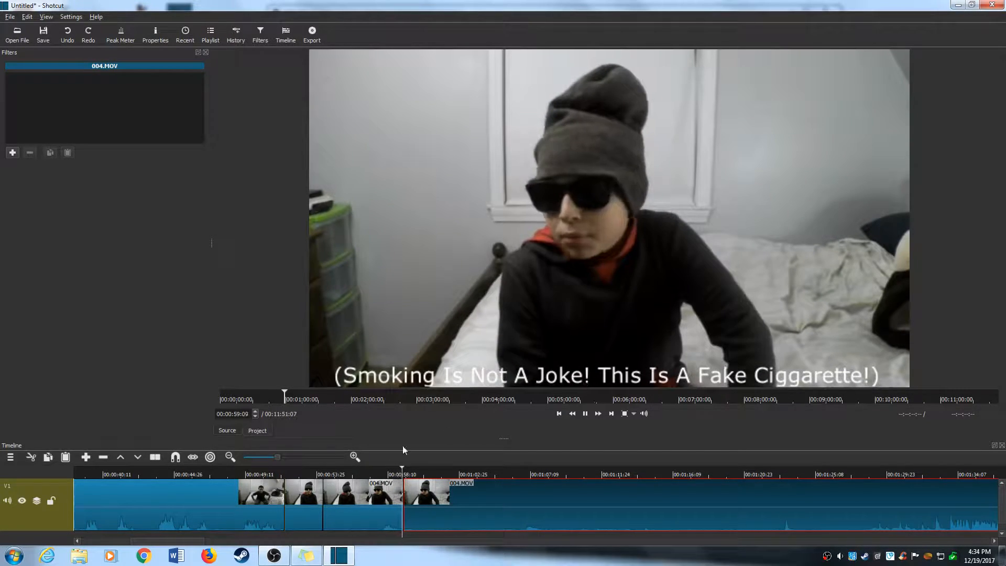
key(space)
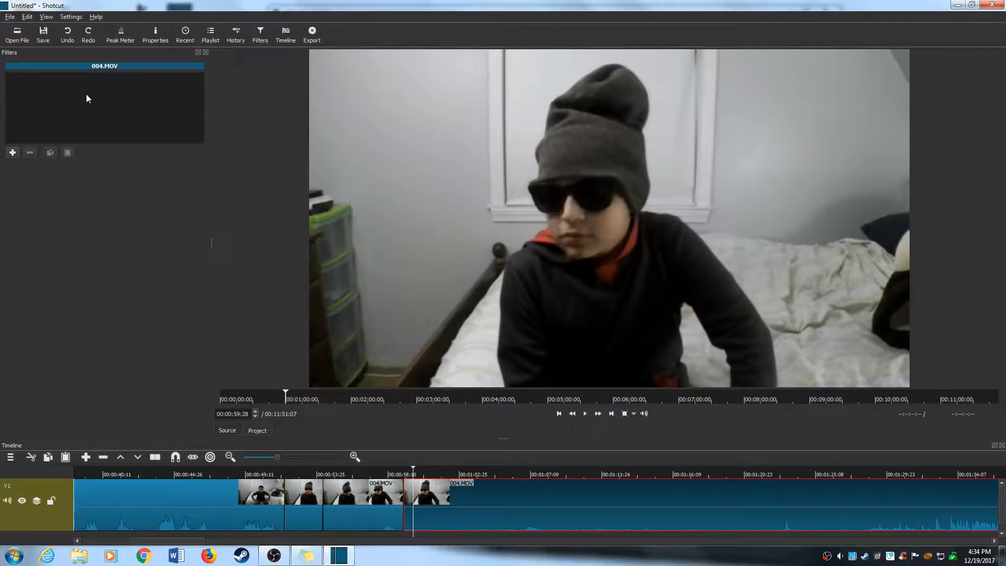
click(206, 52)
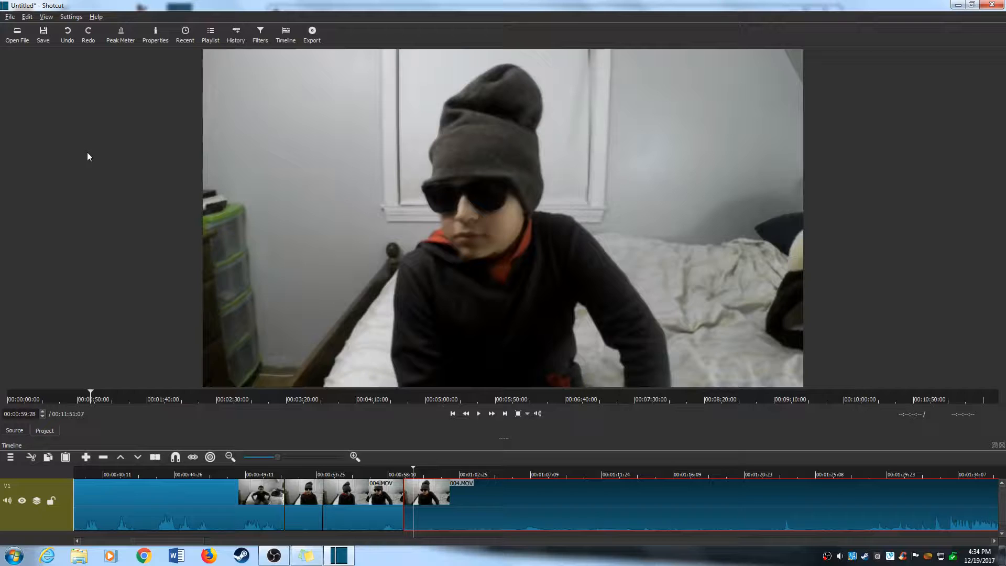
click(43, 32)
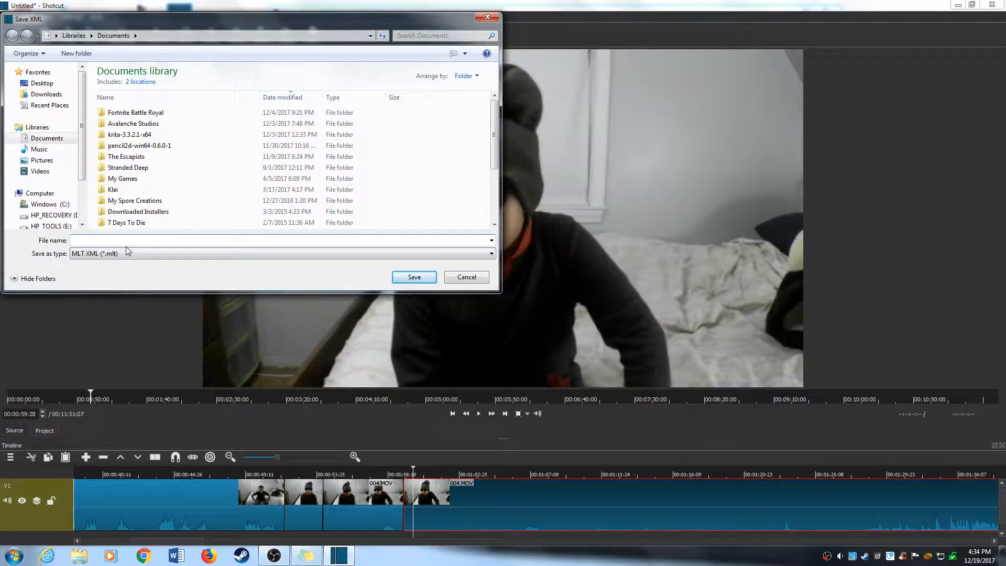
text(Character)
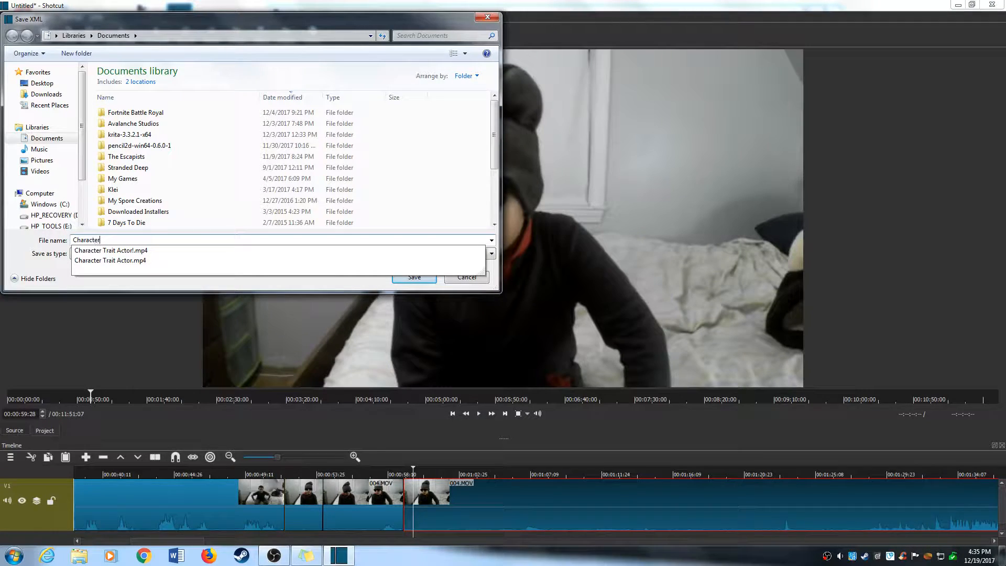
text( Trait Actor!)
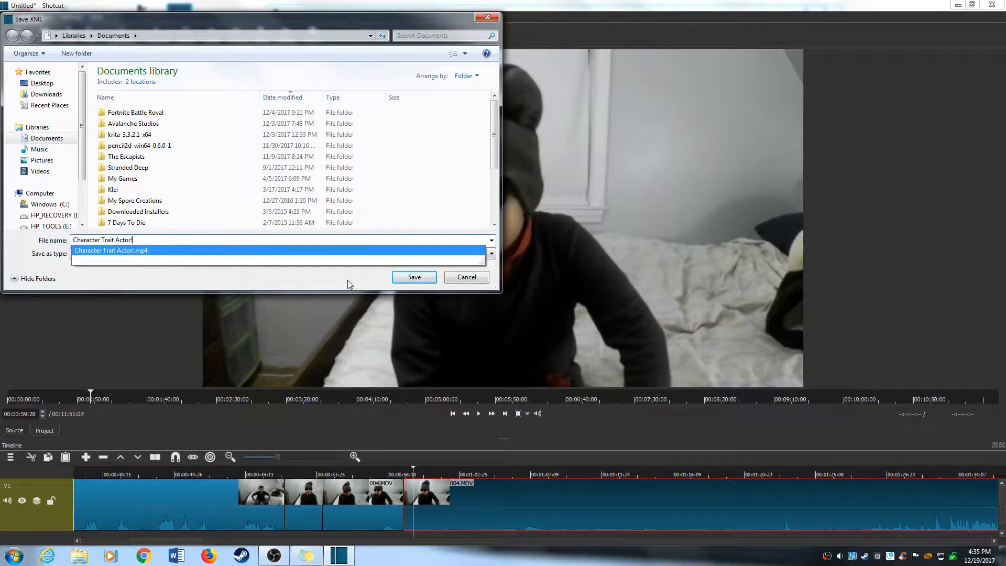
key(BackSpace)
key(BackSpace)
key(BackSpace)
key(BackSpace)
key(BackSpace)
key(BackSpace)
key(BackSpace)
key(BackSpace)
key(BackSpace)
key(BackSpace)
key(BackSpace)
key(BackSpace)
key(BackSpace)
key(BackSpace)
key(BackSpace)
key(BackSpace)
key(BackSpace)
key(BackSpace)
key(BackSpace)
key(BackSpace)
key(BackSpace)
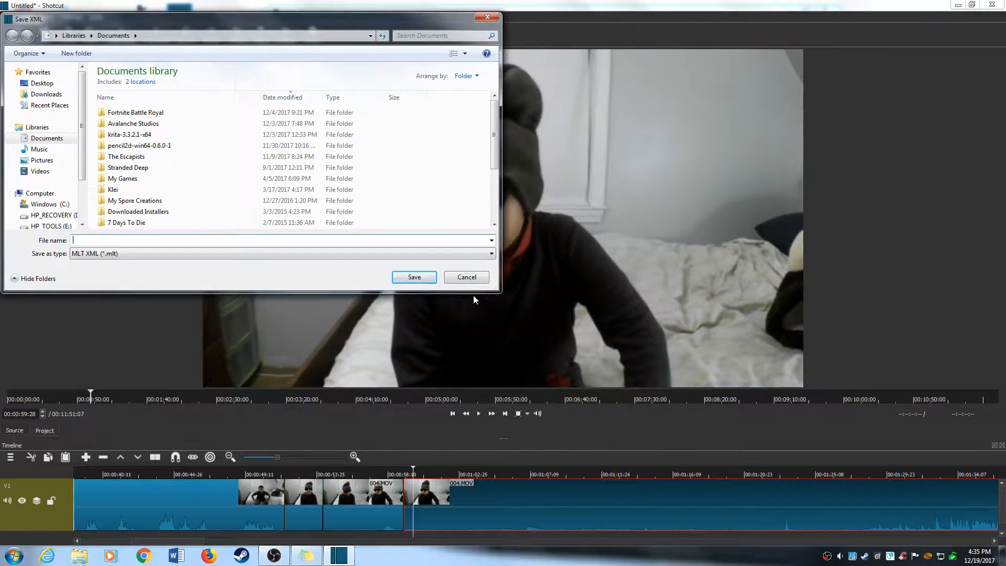
click(466, 277)
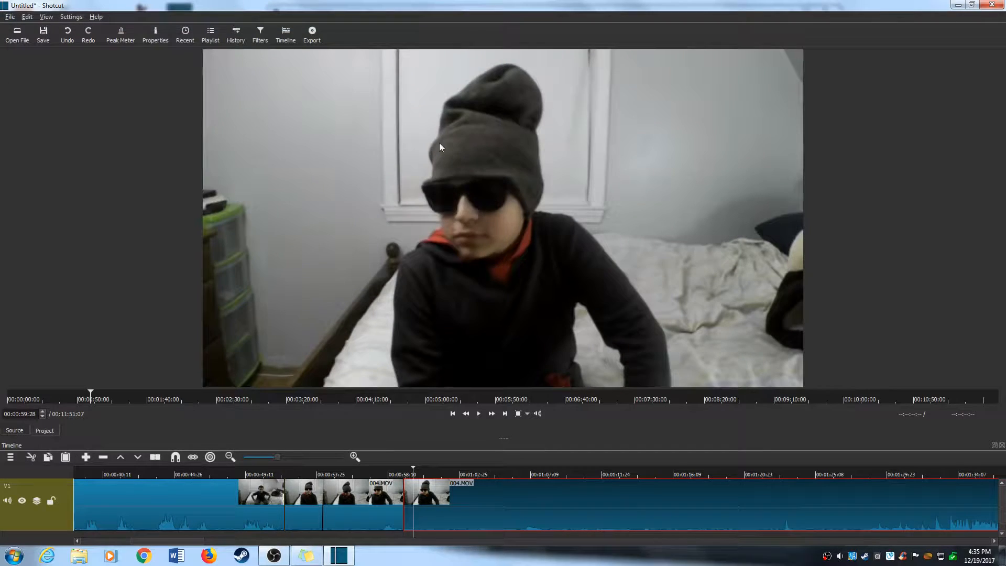
- Open the export settings for the timeline and choose mp4 as the output format
click(311, 35)
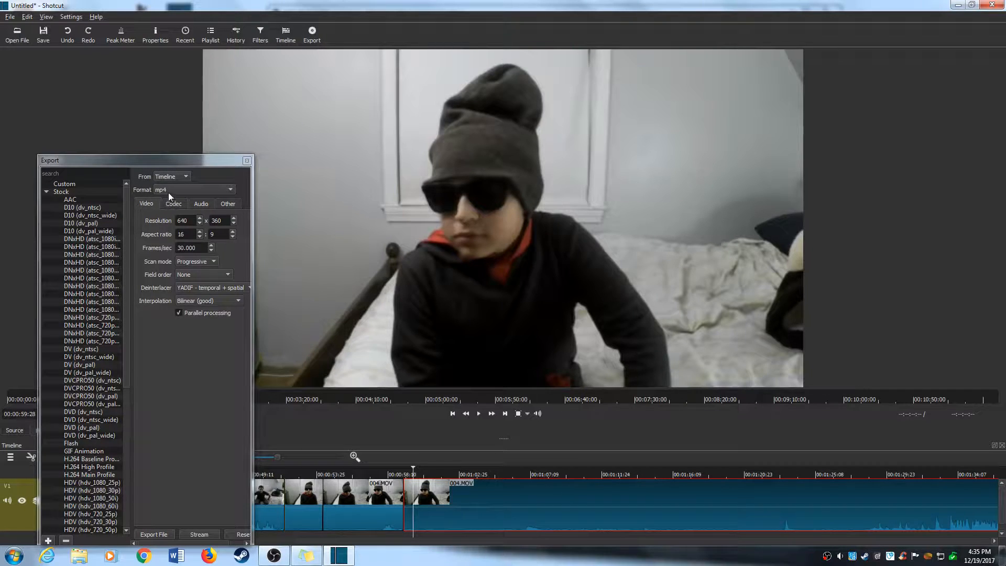
click(168, 192)
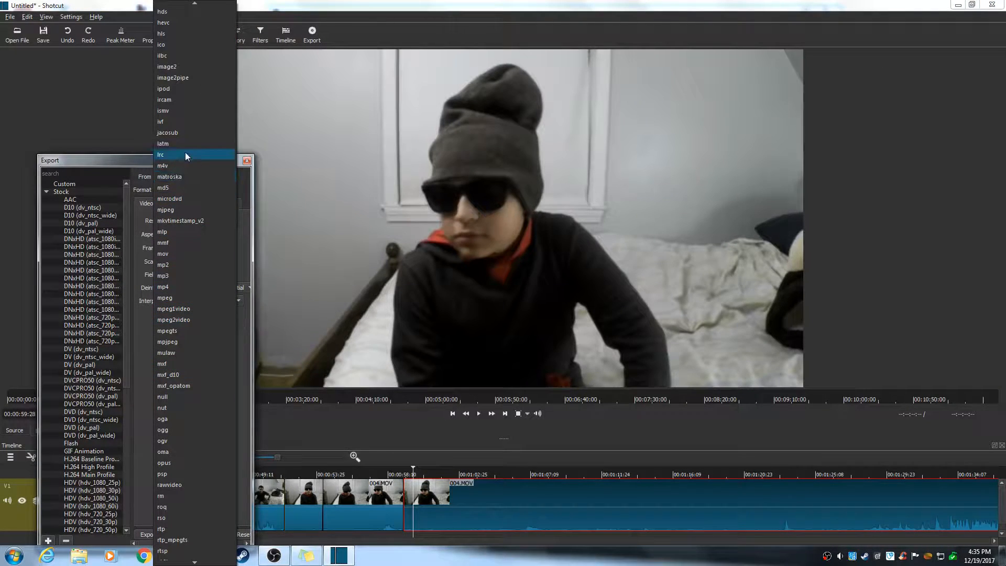
click(184, 287)
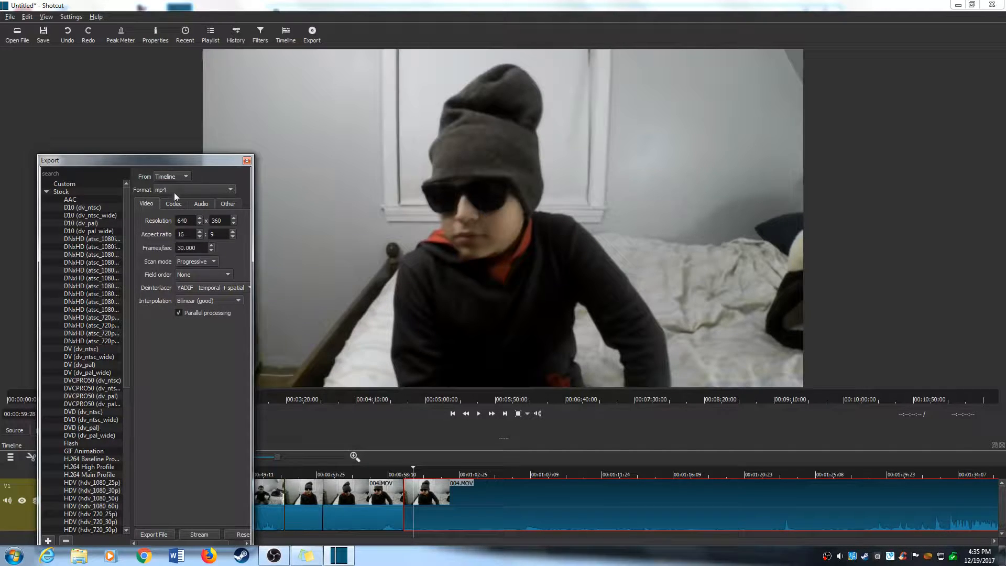
click(153, 535)
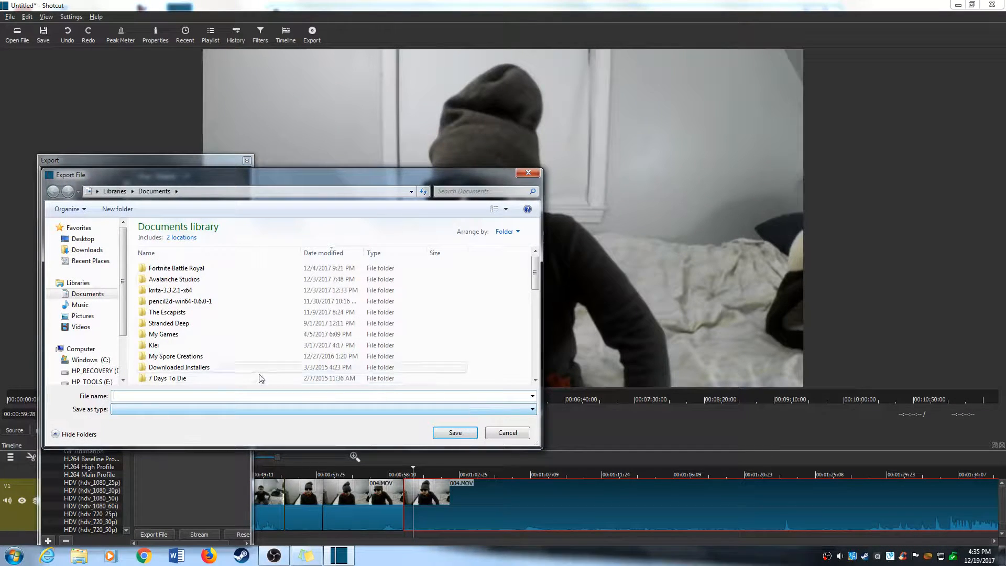
text(Chara)
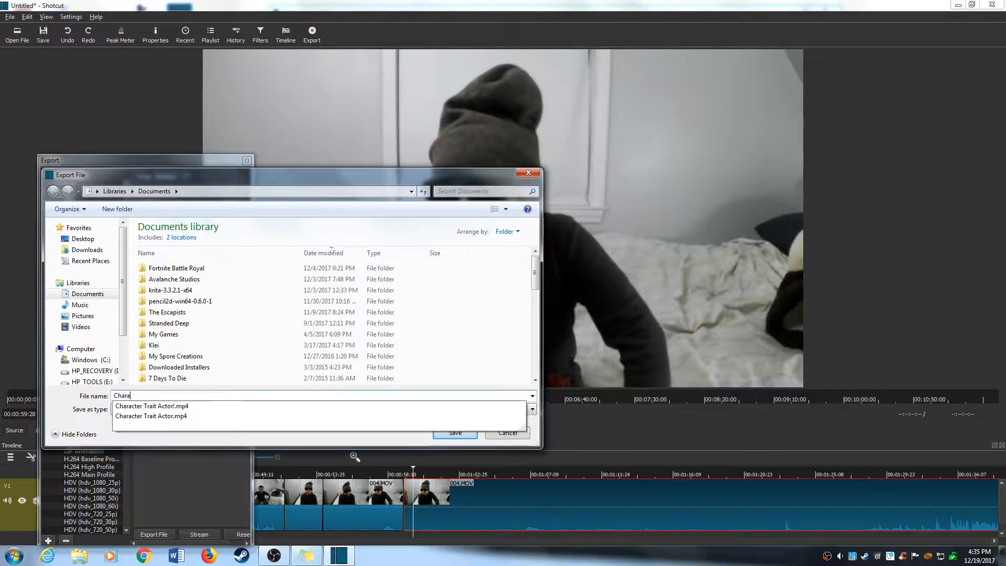
text(cter Tra)
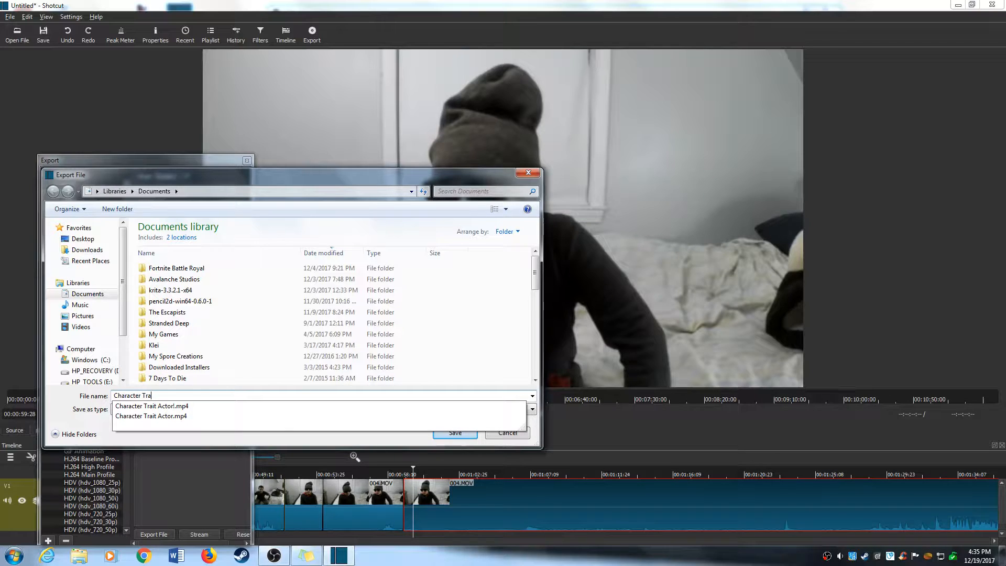
text(it Actor!)
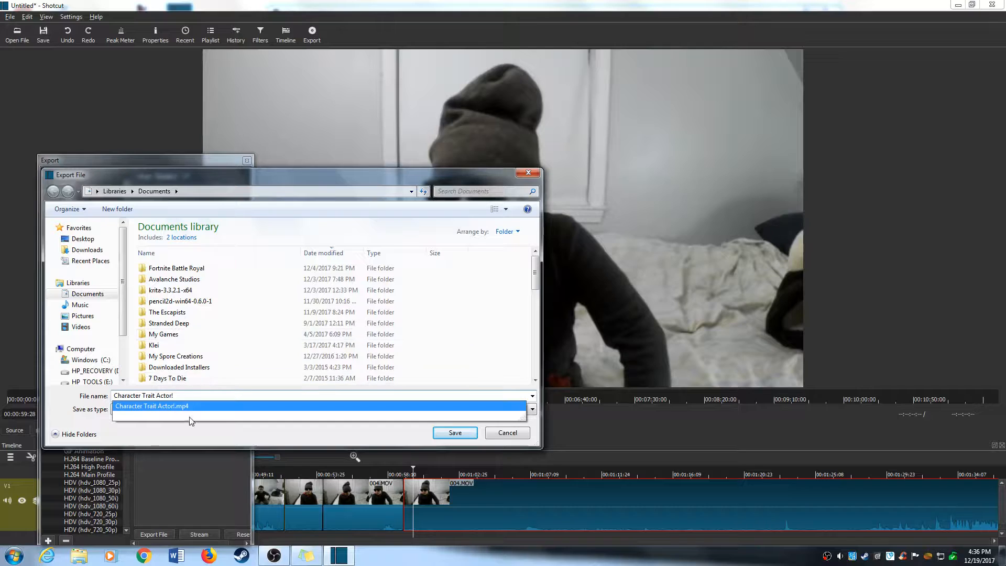
text(.mp4)
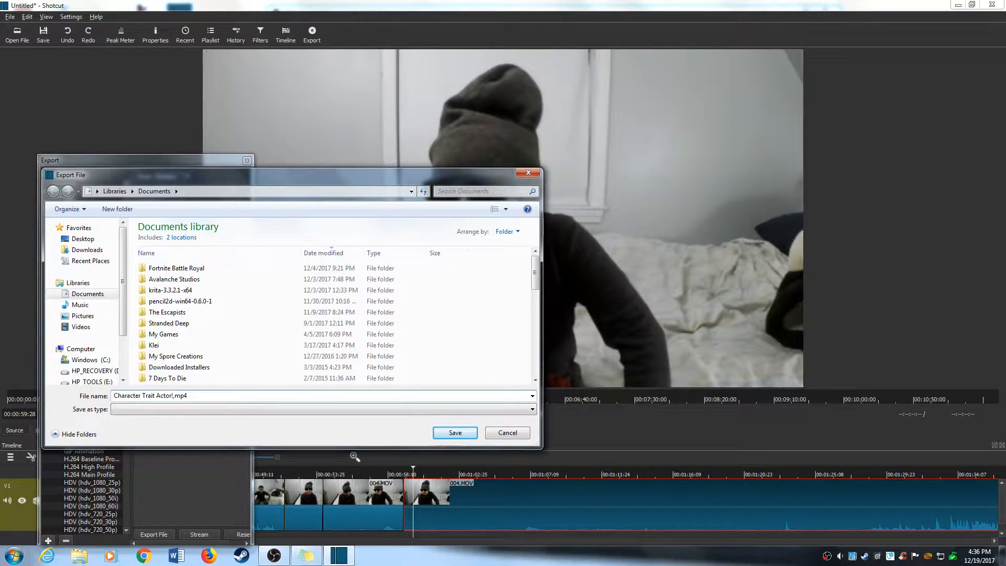
key(BackSpace)
key(BackSpace)
key(BackSpace)
key(BackSpace)
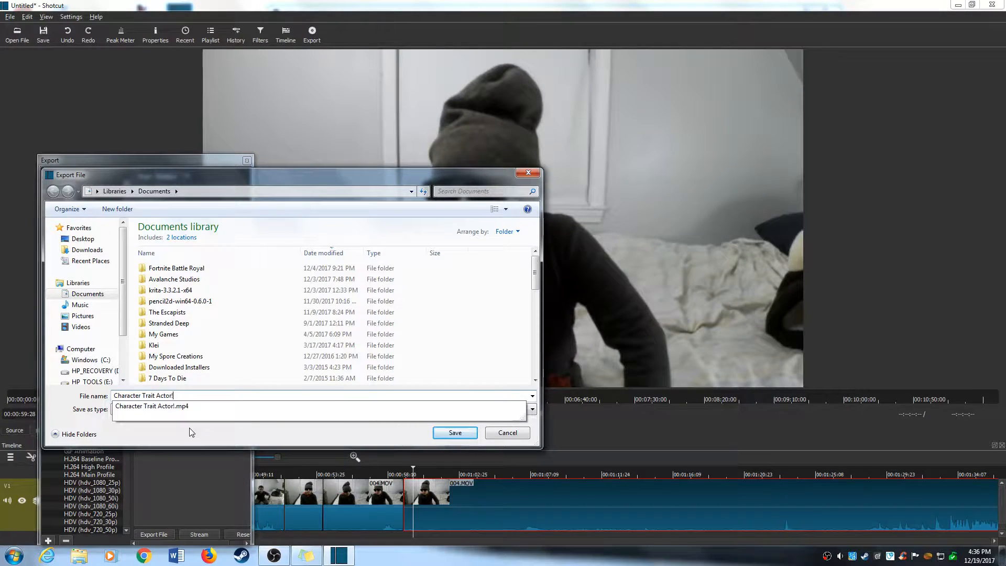
text(.mp4)
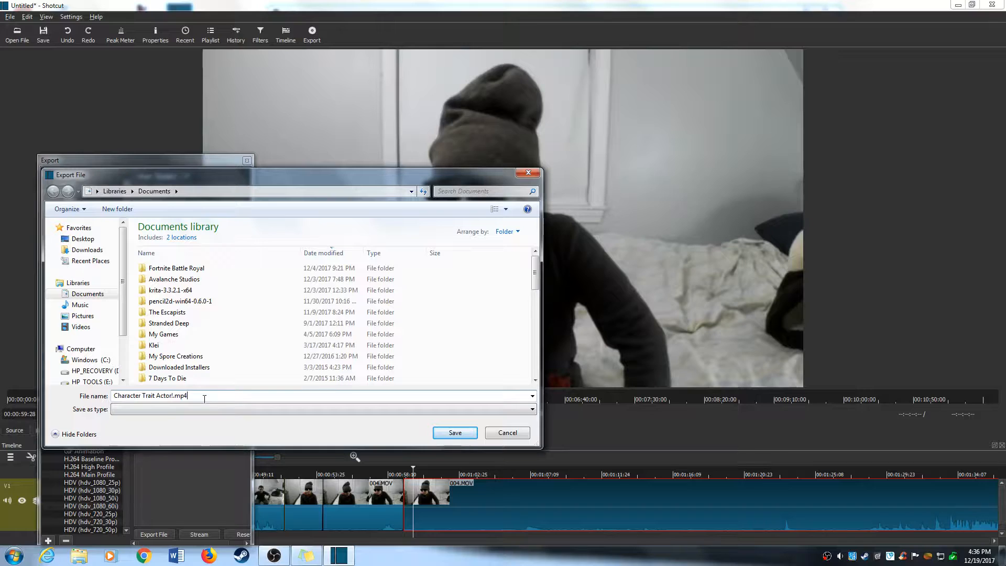
key(BackSpace)
key(BackSpace)
key(BackSpace)
key(BackSpace)
key(BackSpace)
key(BackSpace)
key(BackSpace)
key(BackSpace)
key(BackSpace)
key(BackSpace)
key(BackSpace)
key(BackSpace)
key(BackSpace)
key(BackSpace)
key(BackSpace)
key(BackSpace)
key(BackSpace)
key(BackSpace)
key(BackSpace)
key(BackSpace)
key(BackSpace)
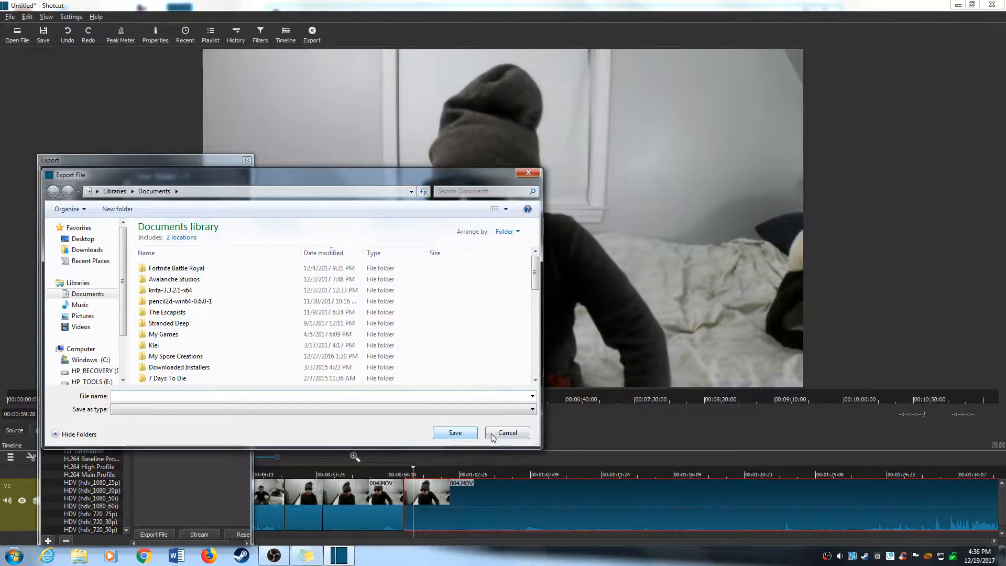
click(517, 438)
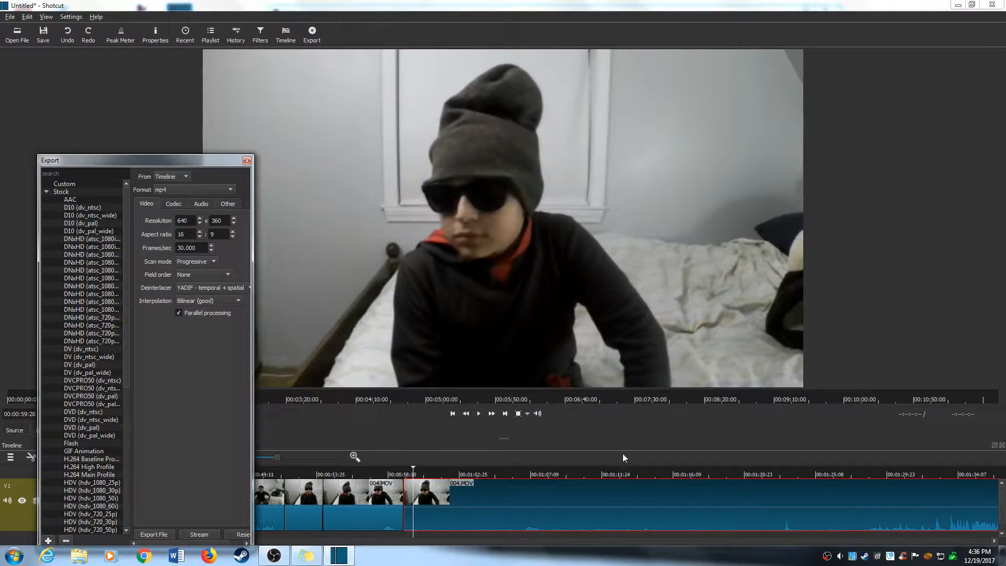
- Export the timeline to the Documents library as BLAH!.mp4, and close the jobs list and export settings
click(173, 534)
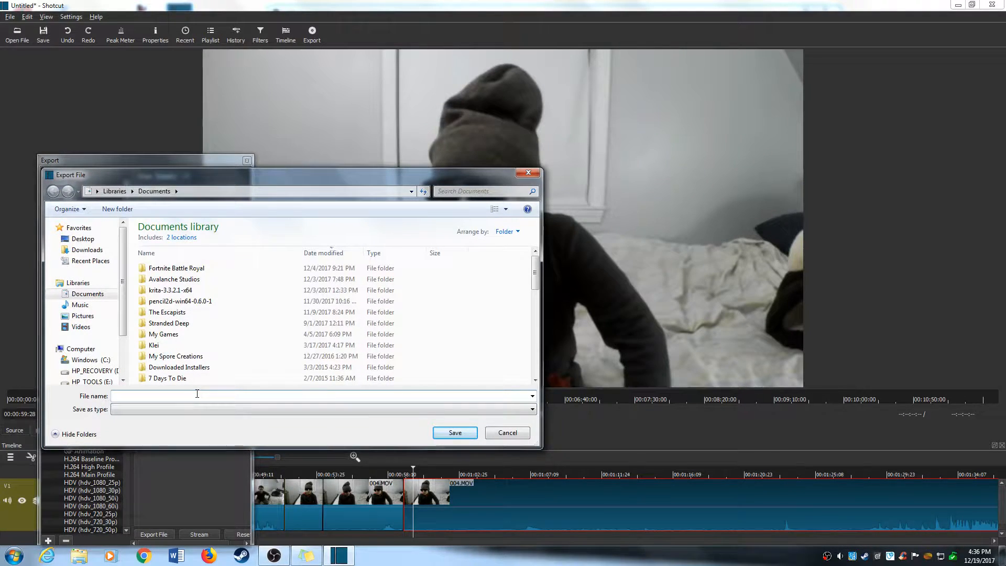
text(BLAH!.mp4)
click(455, 433)
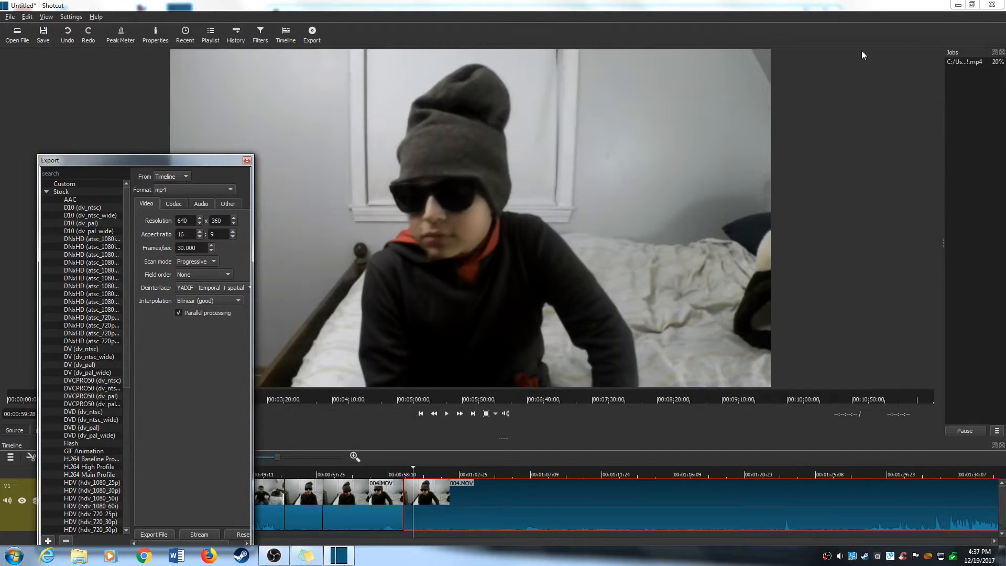
click(1003, 52)
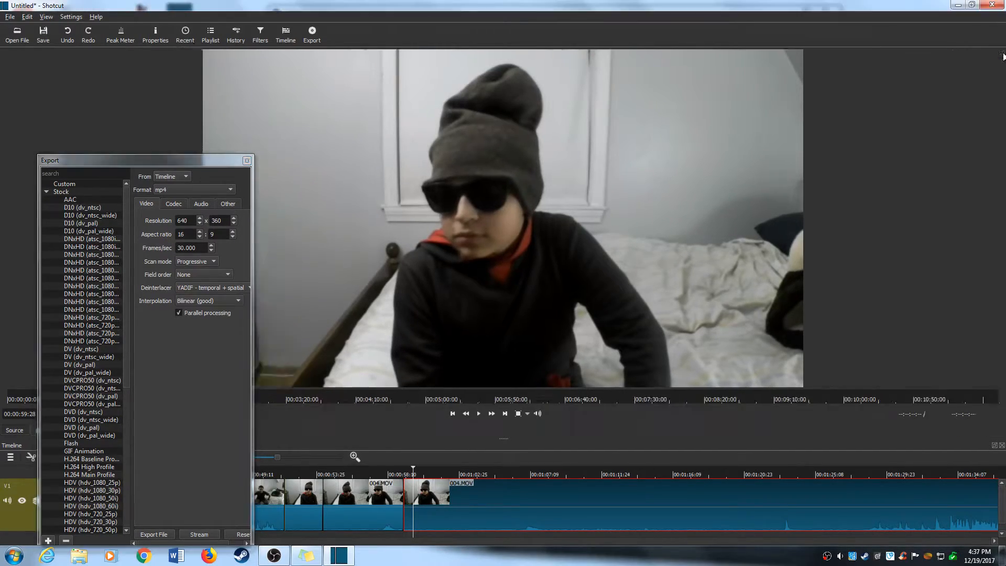
click(247, 161)
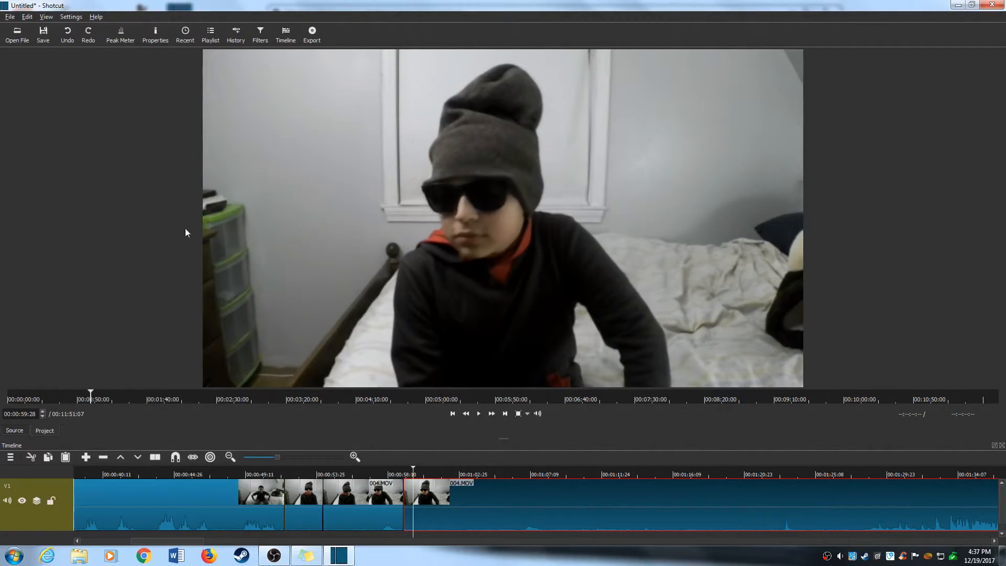